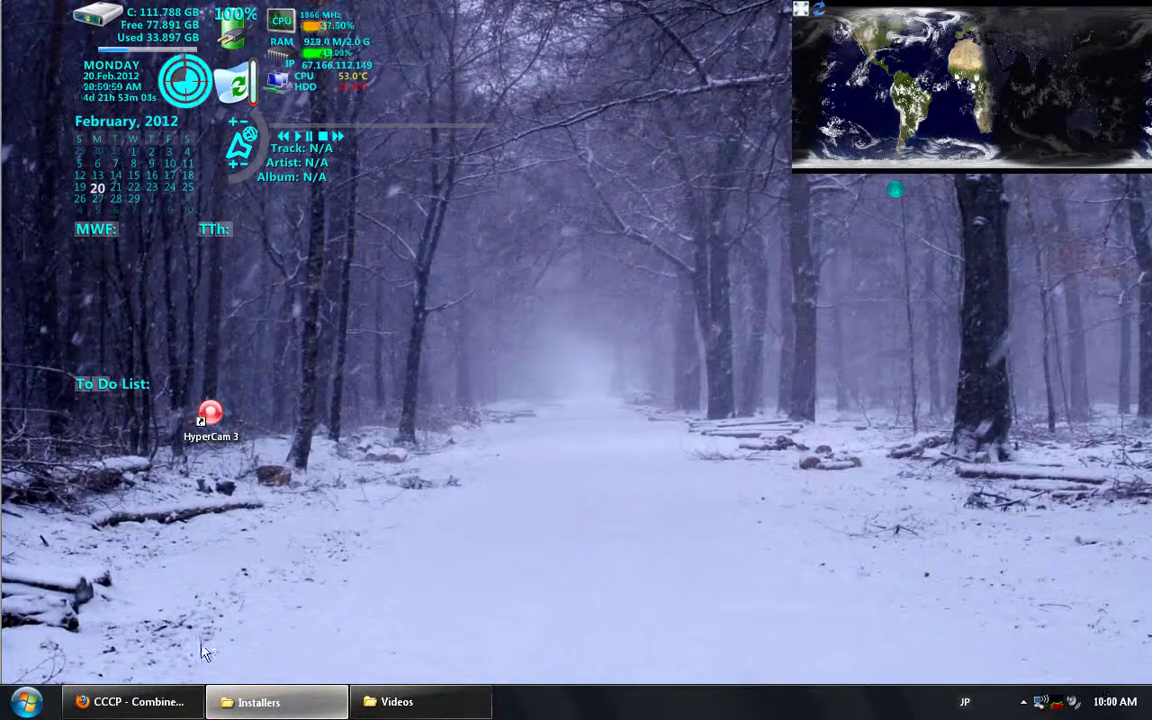
- Switch to Firefox, request the CCCP 2011-11-11 download from the project site, and cancel the save prompt
click(152, 705)
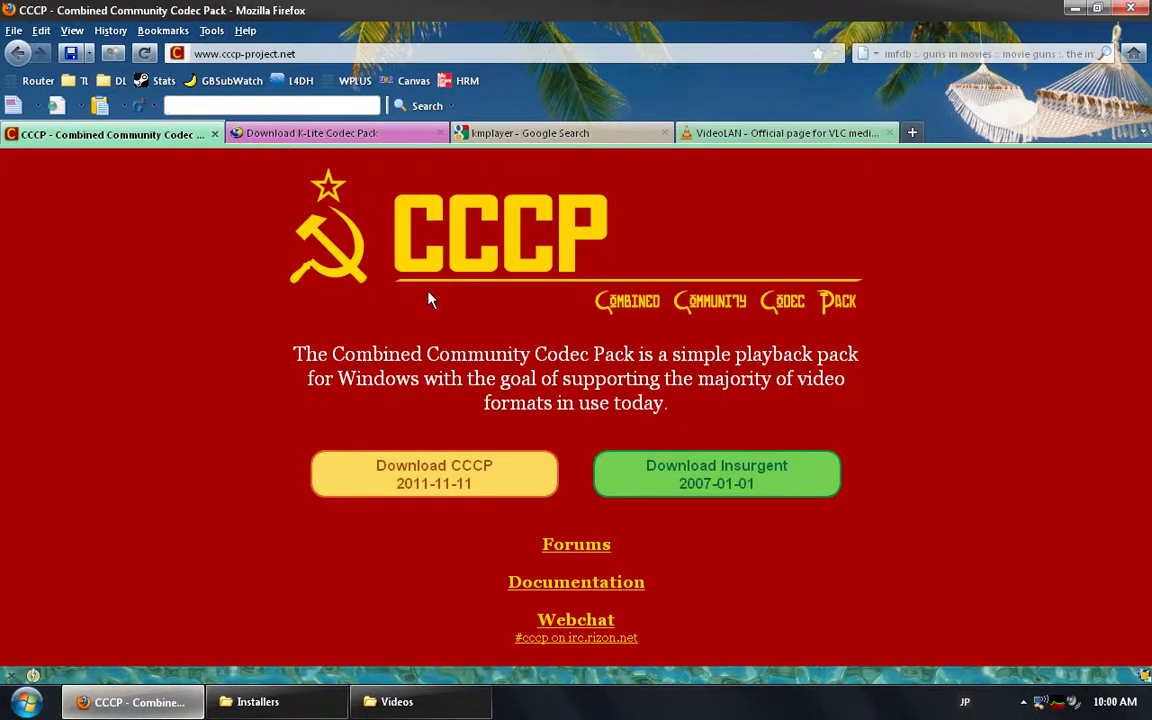
click(396, 493)
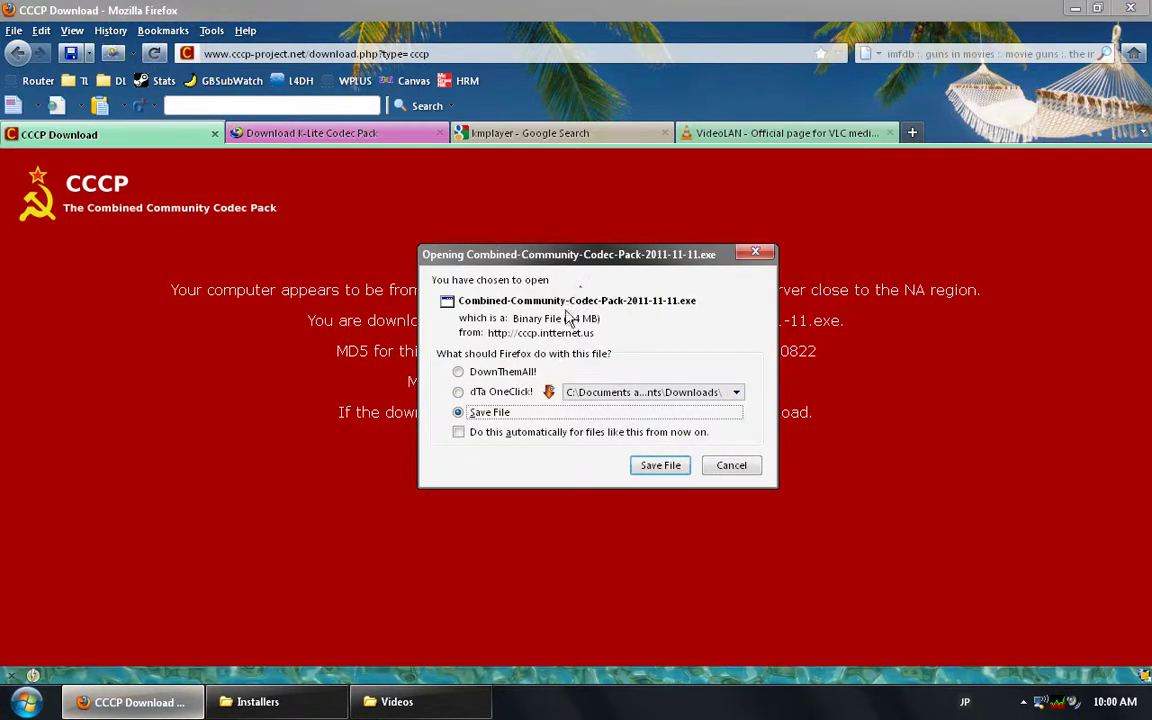
click(731, 465)
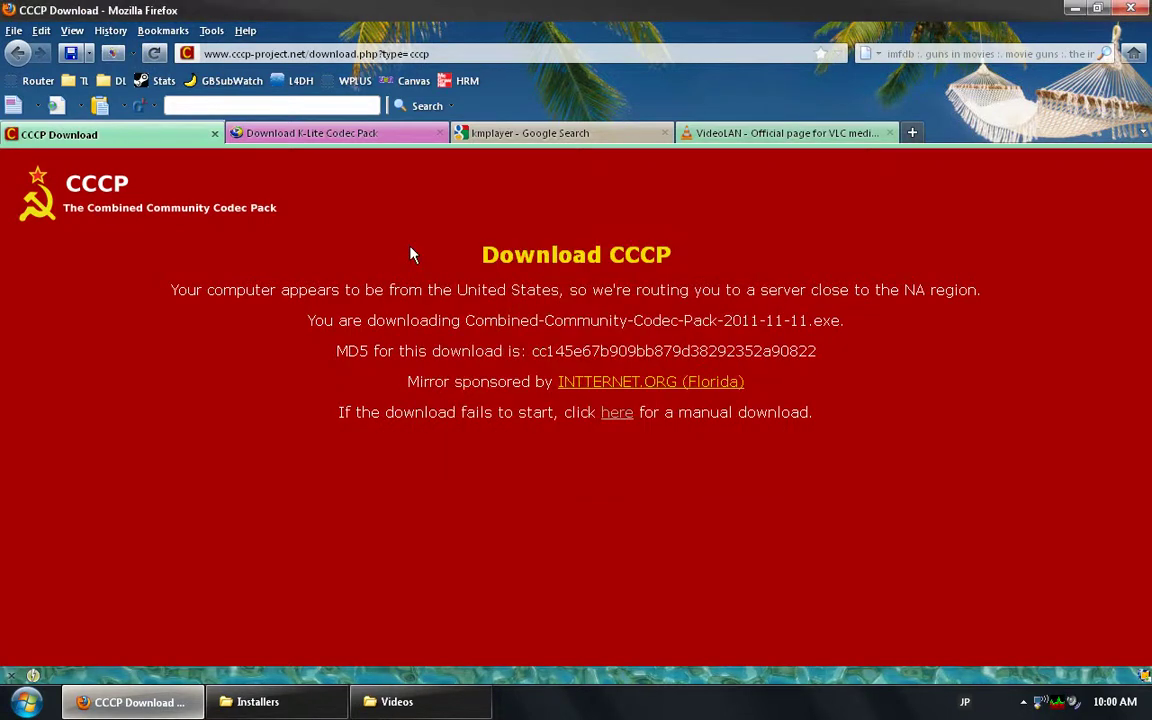
- Examine the K-Lite Codec Pack variants on the Codec Guide download page and minimize the browser
click(284, 138)
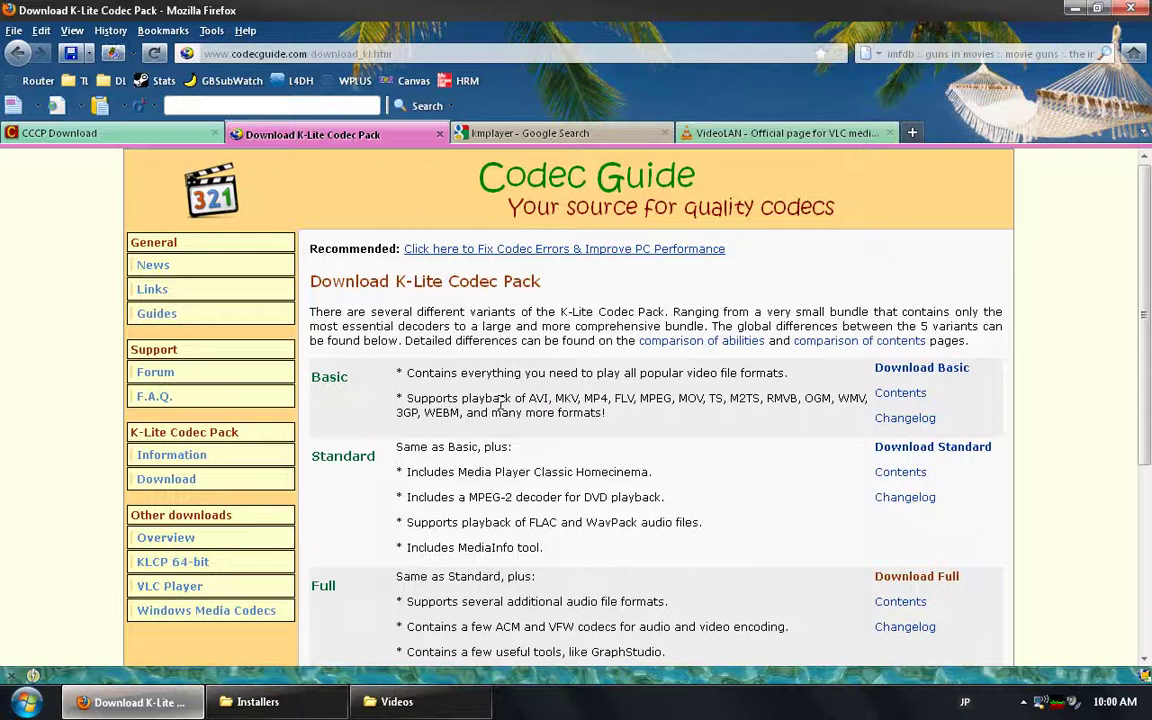
scroll(500, 400, down, 4)
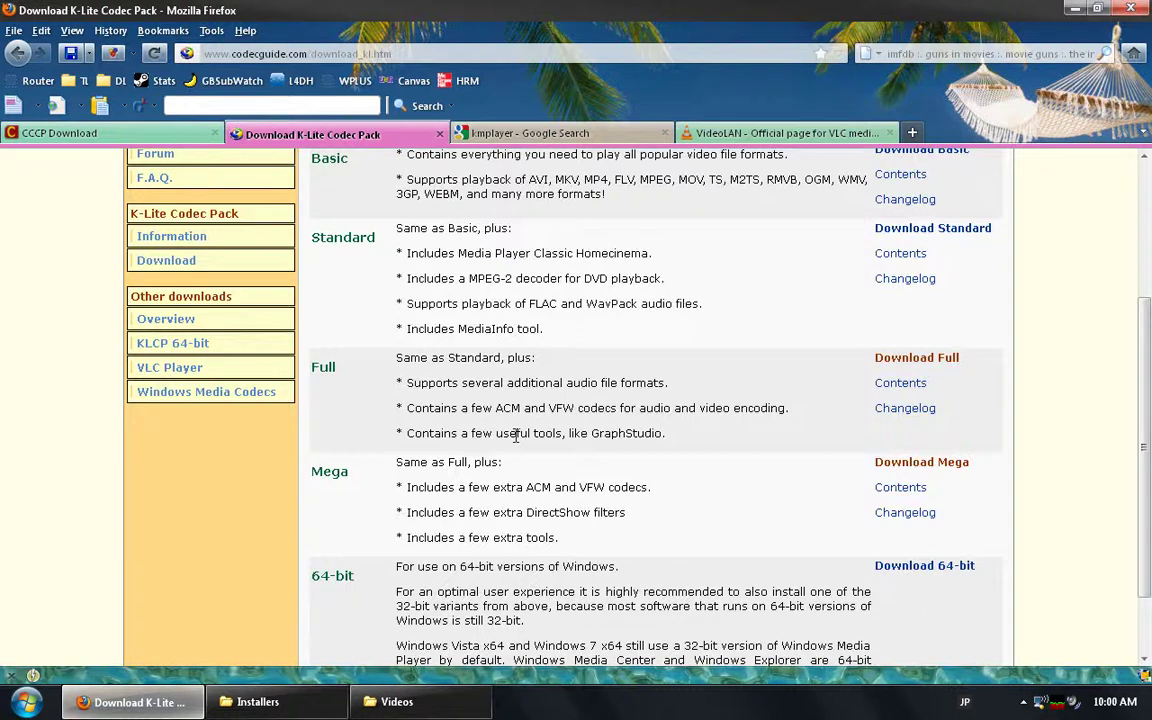
click(139, 707)
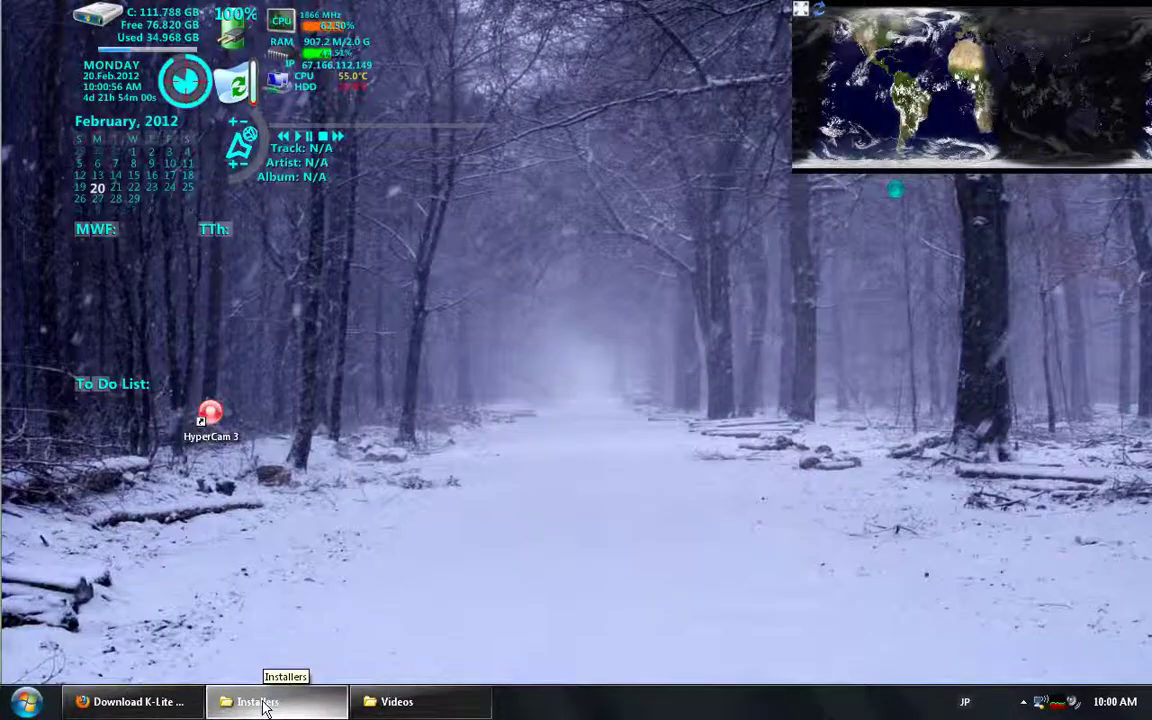
- Run the 1Combined-Community-Codec-Pack-2011-11-11.exe installer from the Installers folder
click(250, 701)
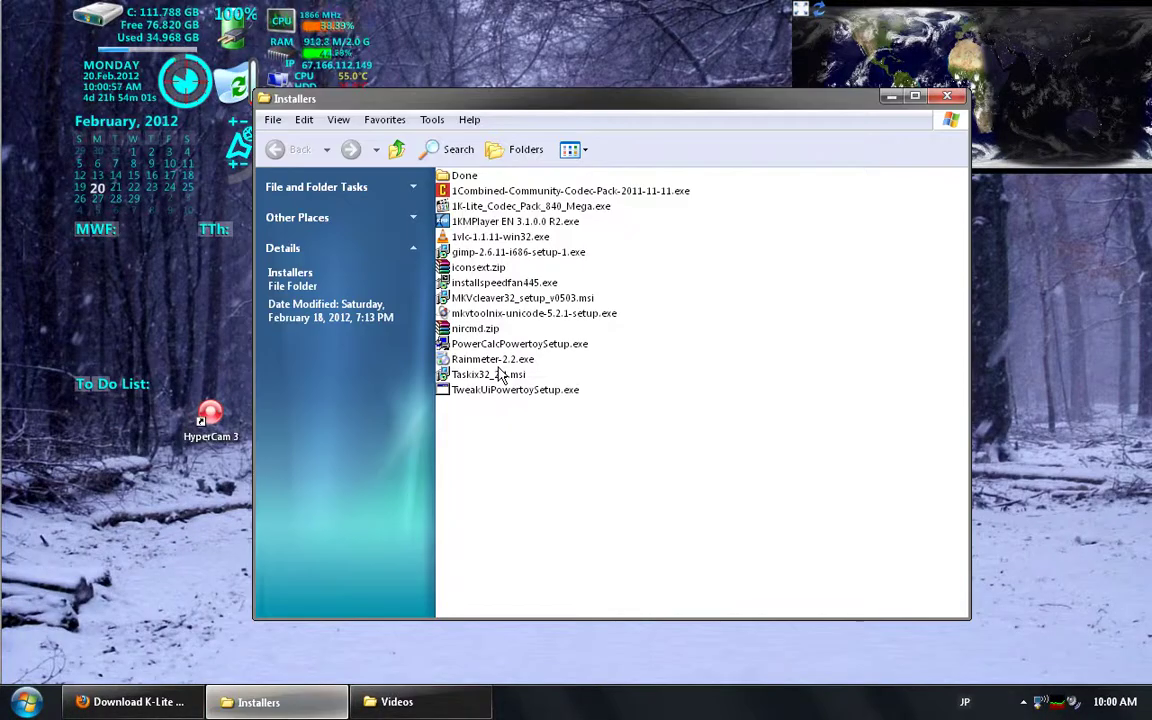
click(541, 196)
double_click(544, 200)
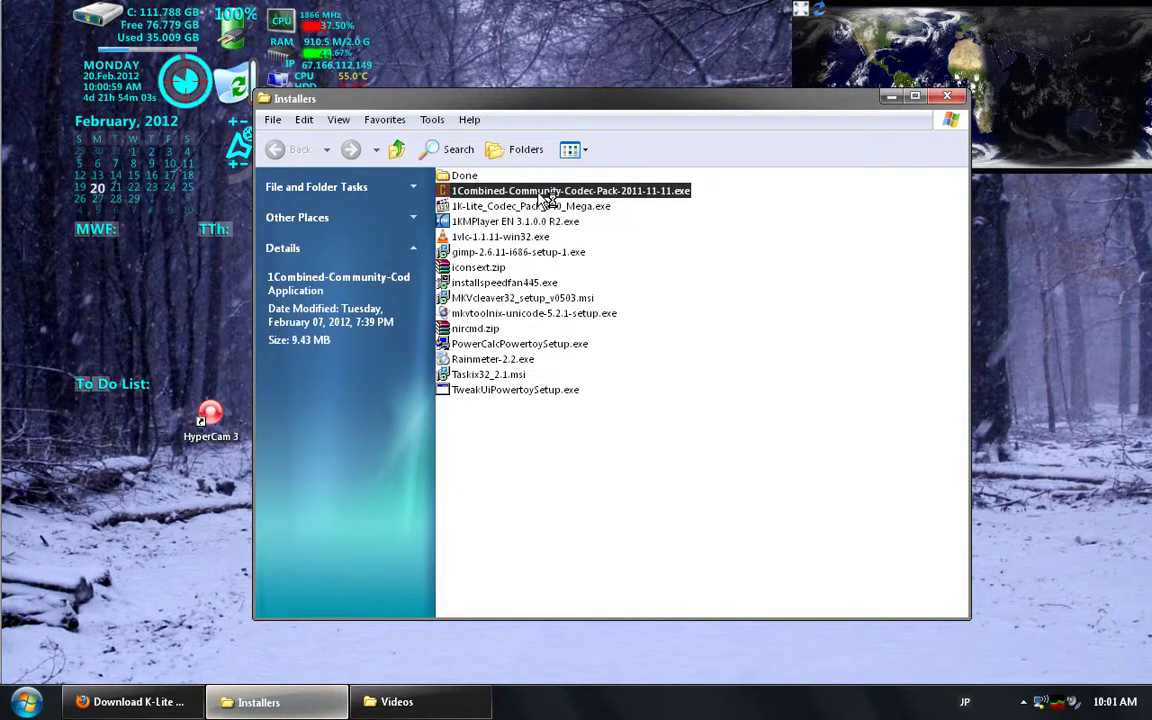
click(532, 398)
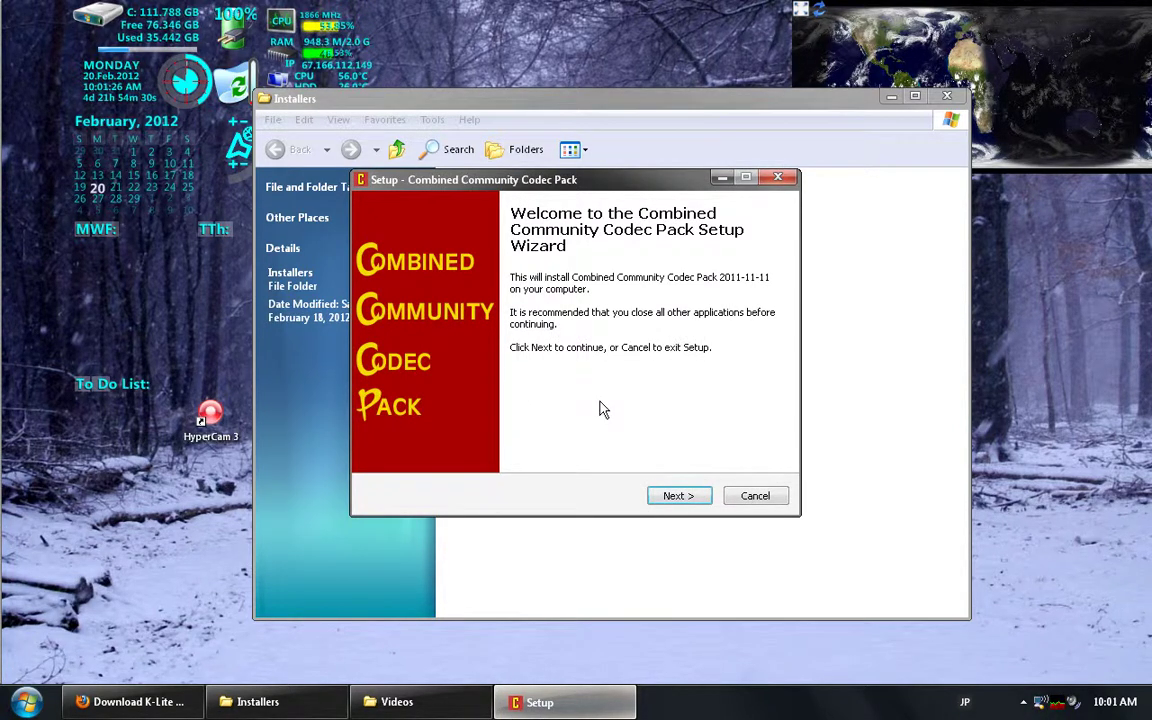
- Install Combined Community Codec Pack with the default folders, Full Installation components, Windows Media Player extension registration and MPC-HC association
click(677, 496)
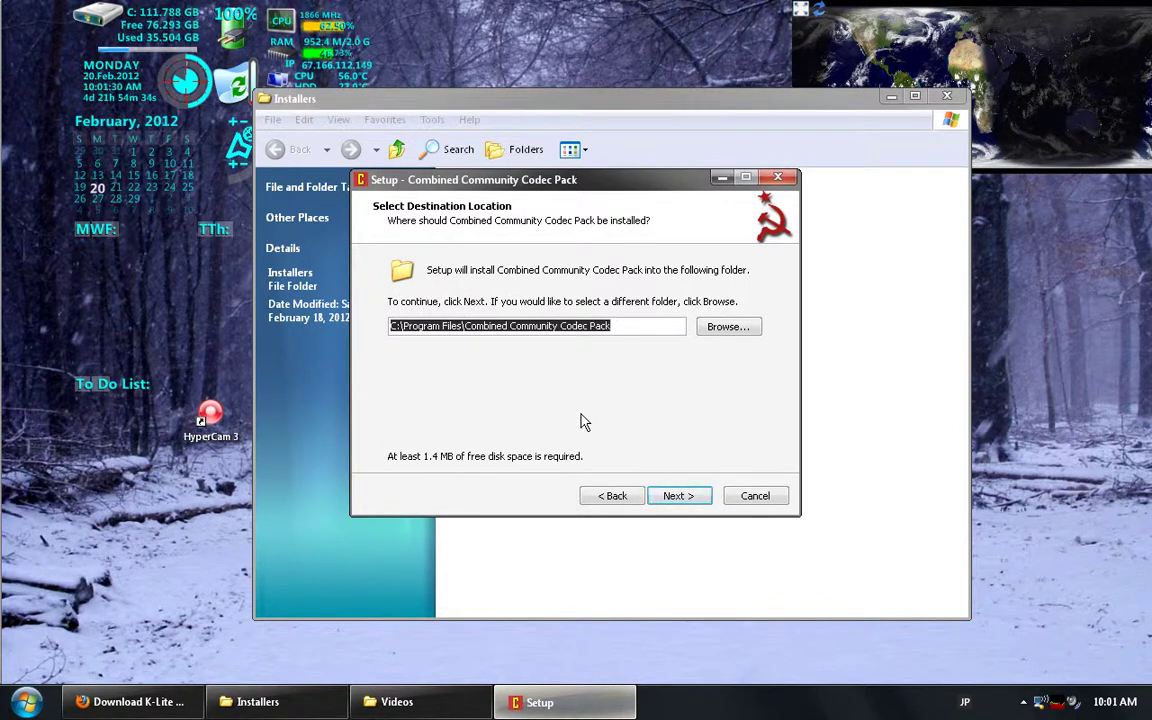
click(679, 500)
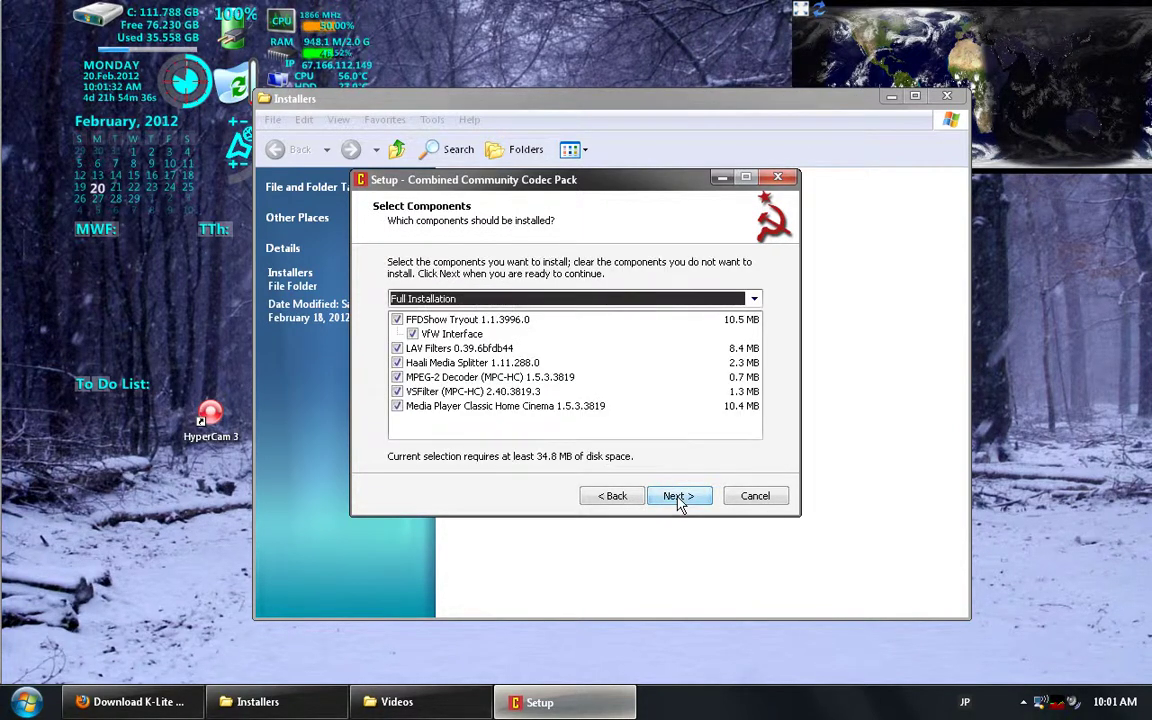
click(438, 409)
click(438, 409)
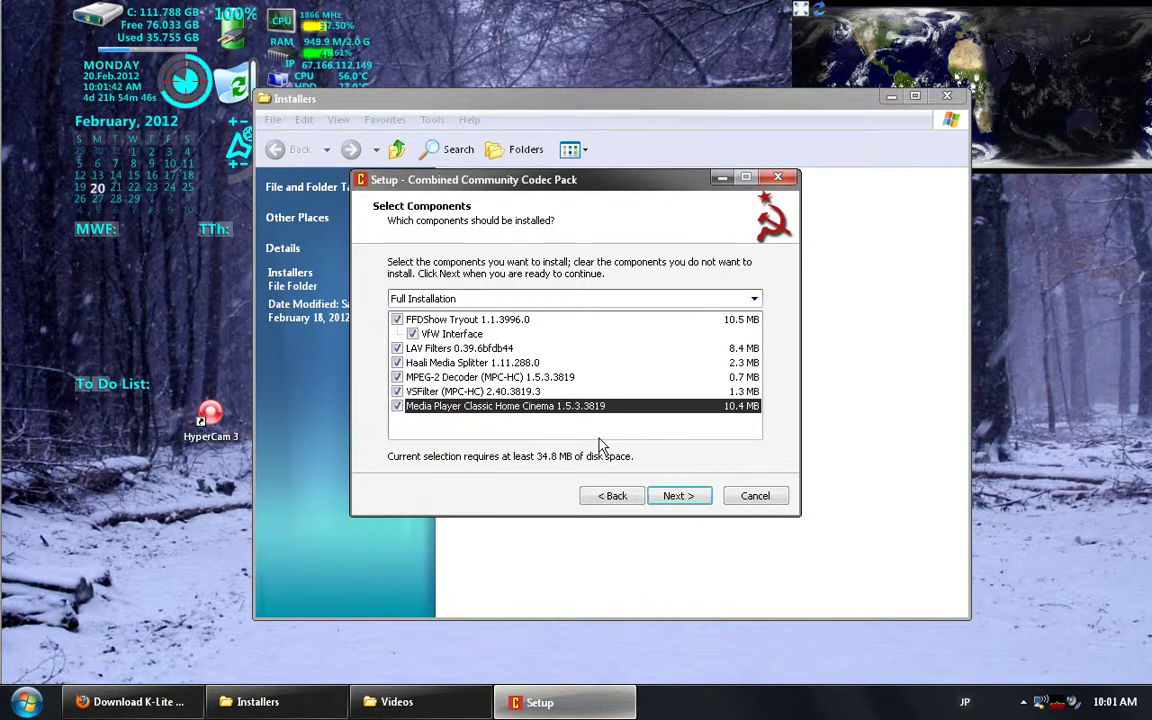
click(677, 496)
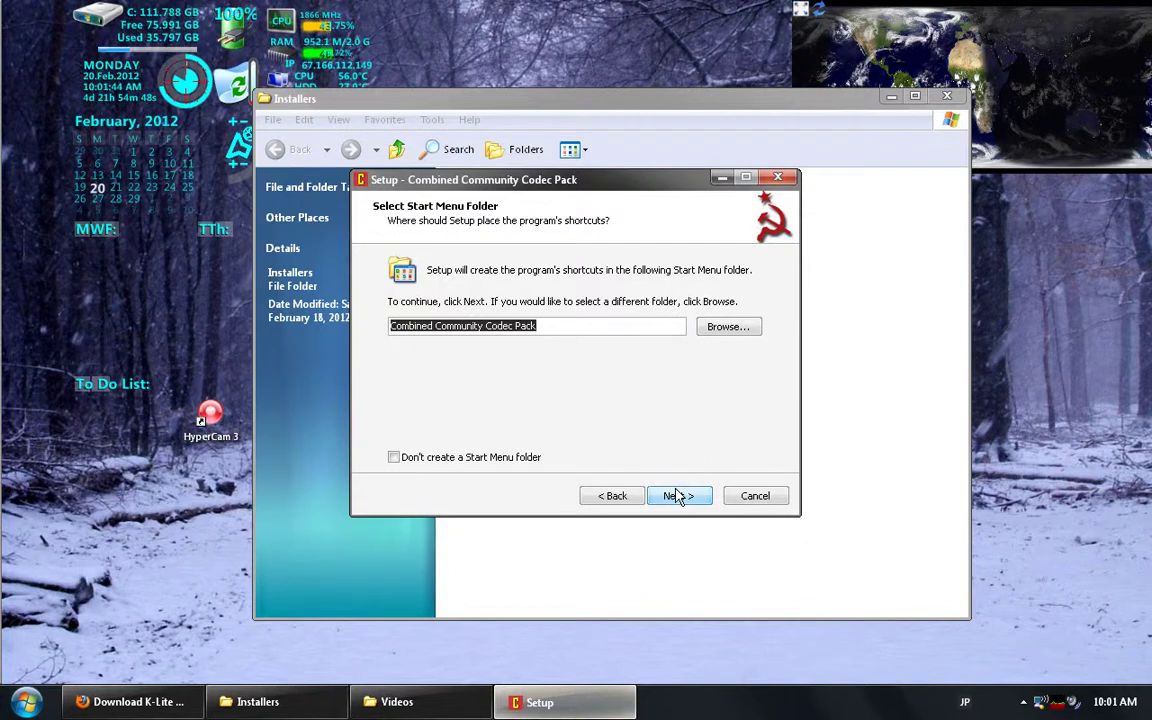
click(677, 496)
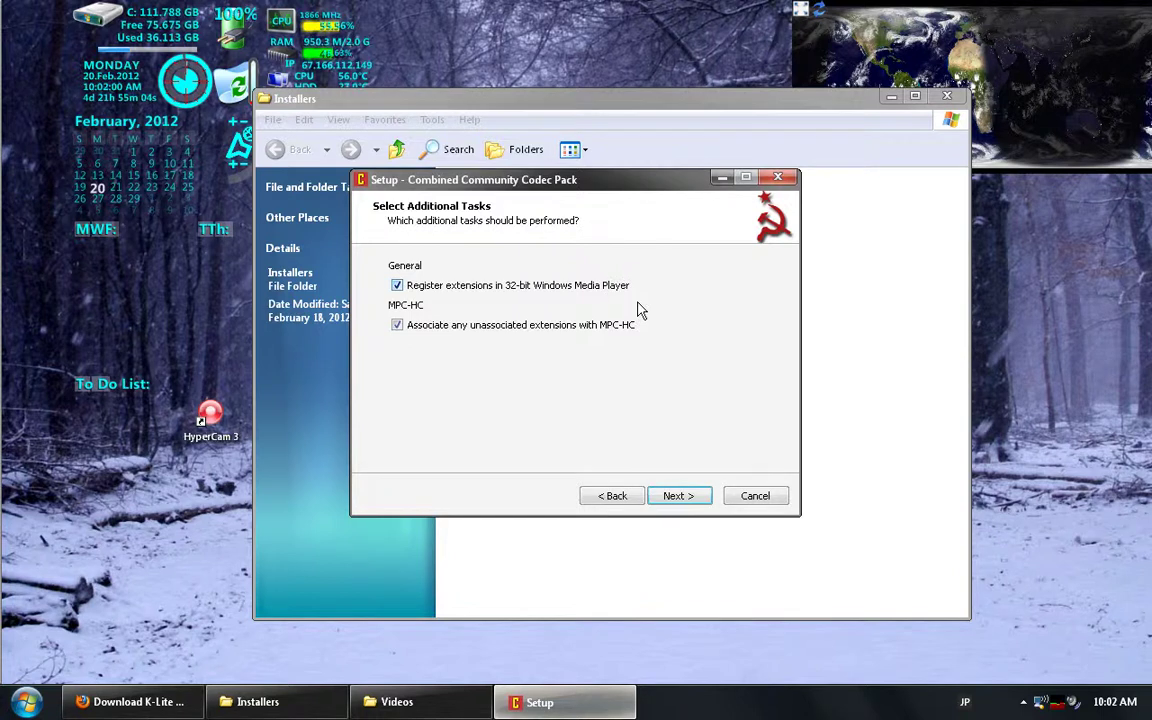
click(674, 497)
click(673, 500)
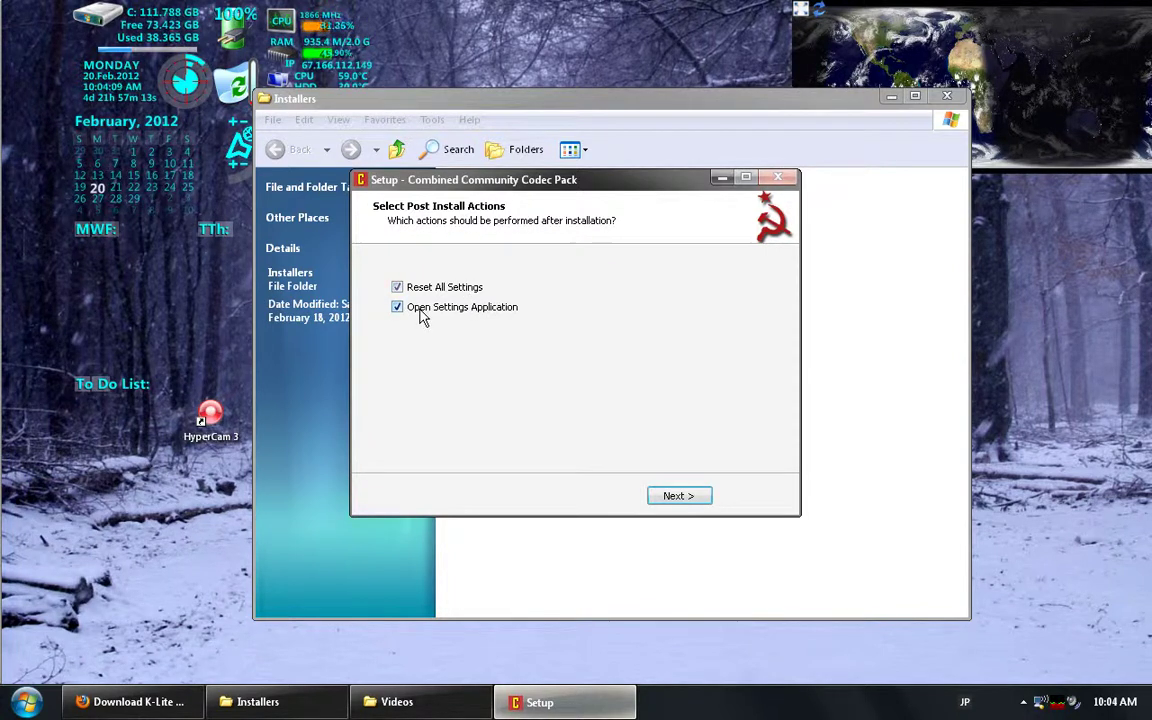
- Finish the setup with Reset All Settings and Open Settings Application enabled, and minimize the Installers window
click(690, 497)
click(680, 497)
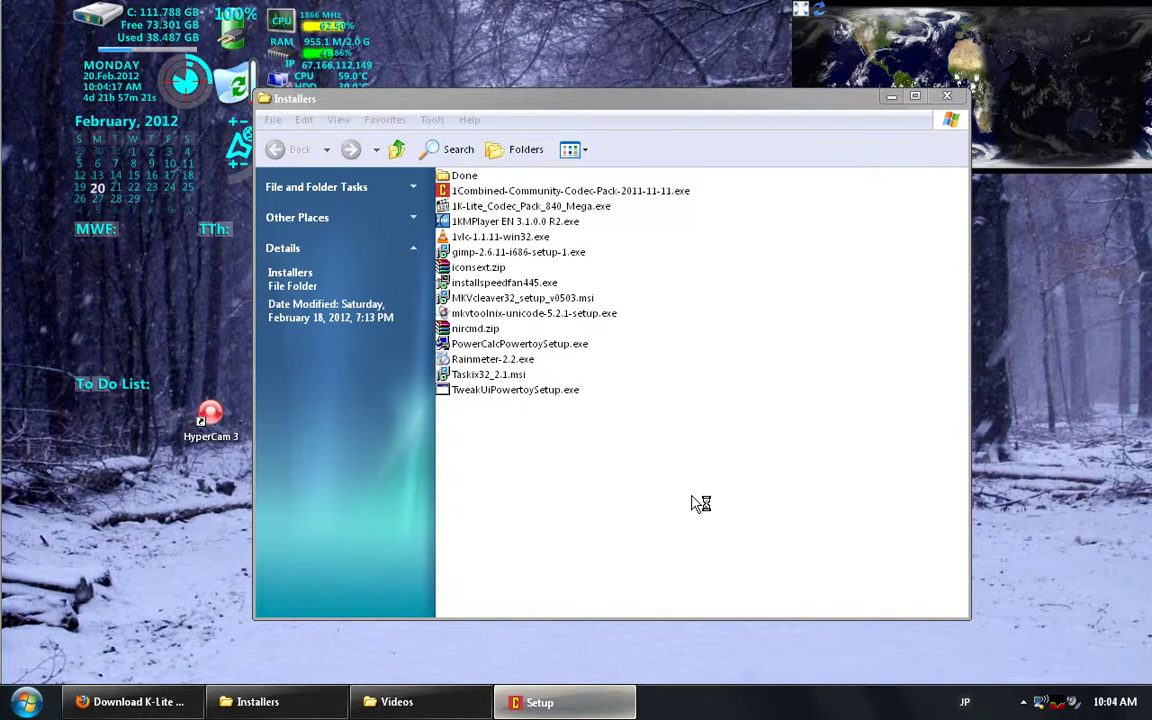
click(891, 95)
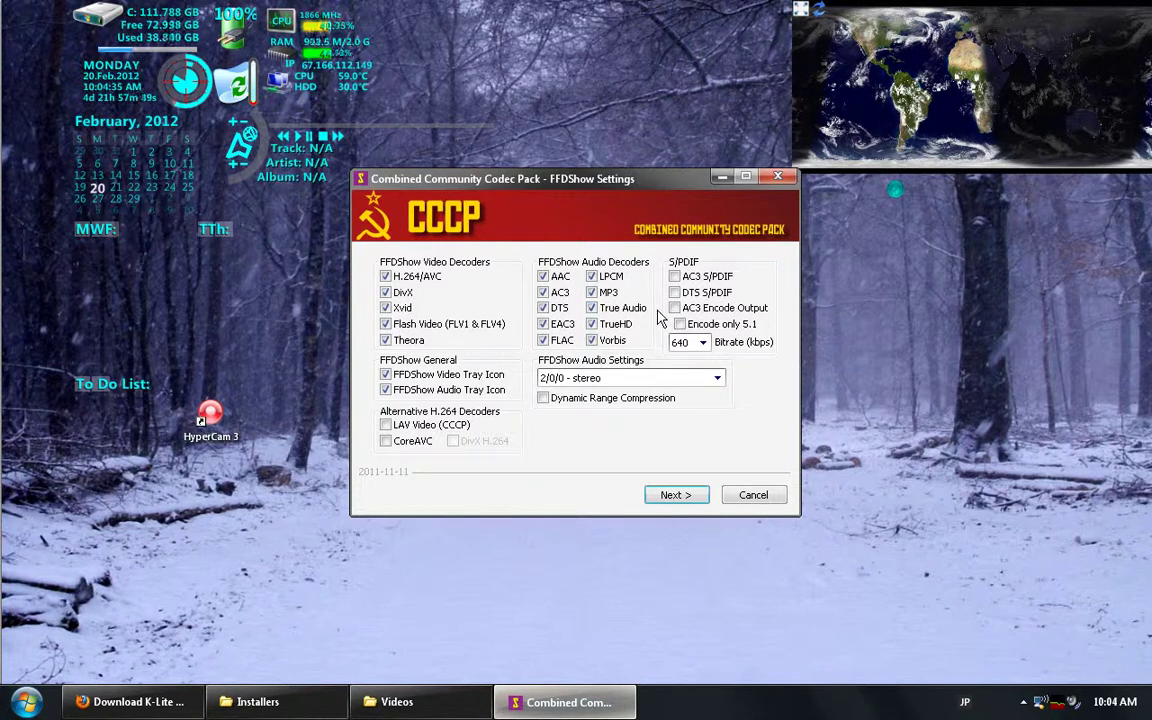
- Keep the default FFDShow settings, associate AVI, MKV, MP4 and OGM files with Media Player Classic Home Cinema, and apply
click(683, 504)
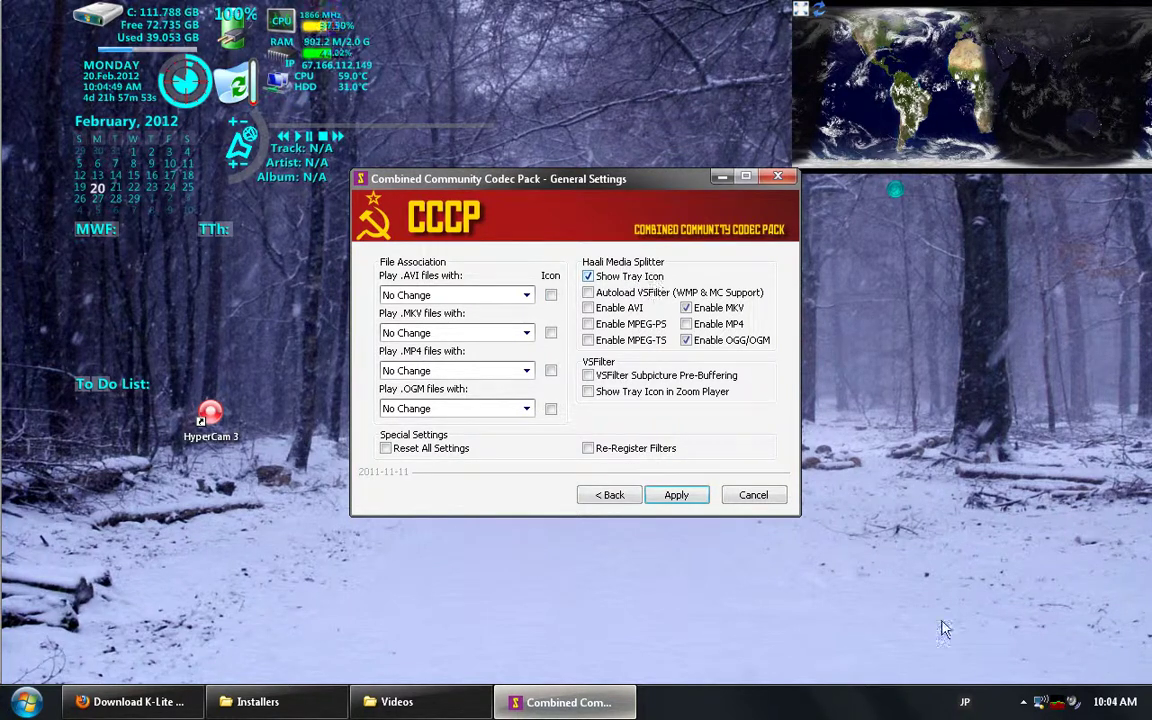
click(513, 298)
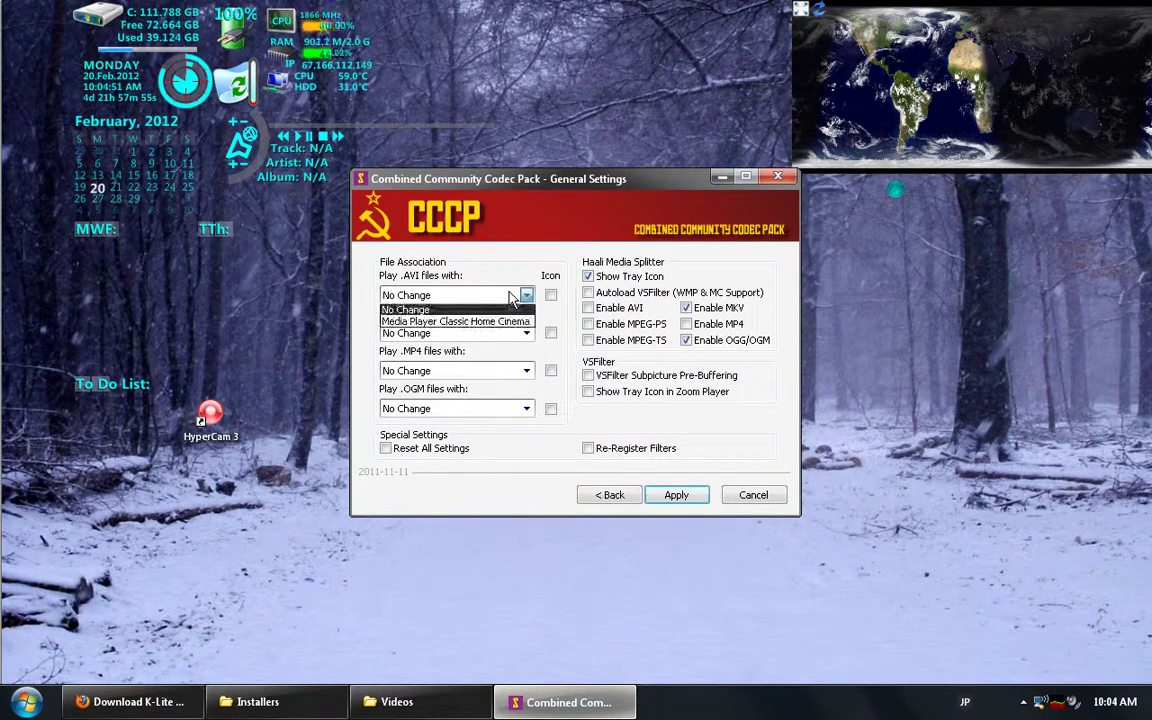
click(472, 325)
click(468, 333)
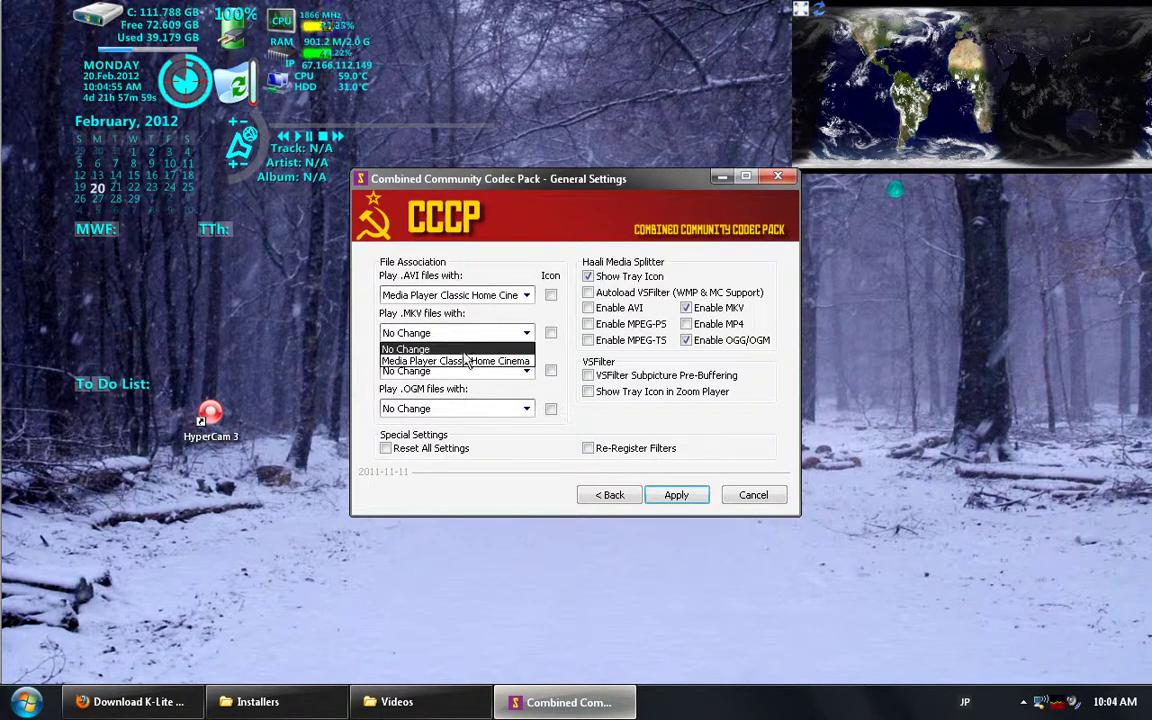
click(463, 362)
click(463, 371)
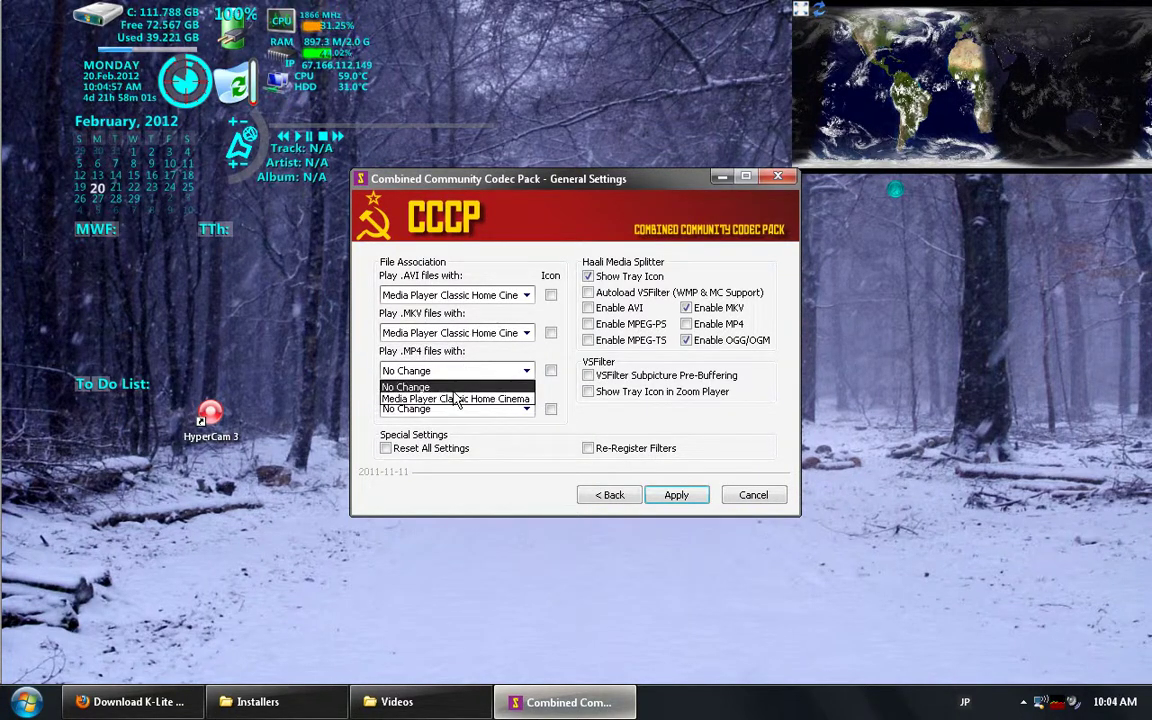
click(456, 399)
click(451, 418)
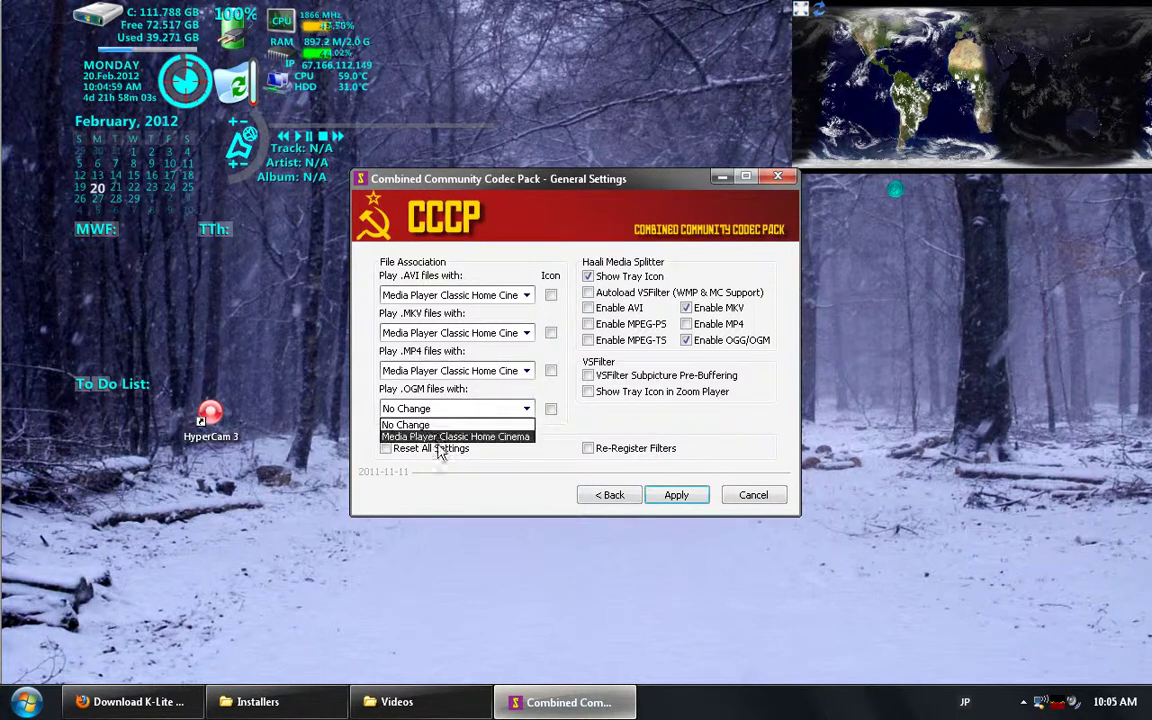
click(452, 436)
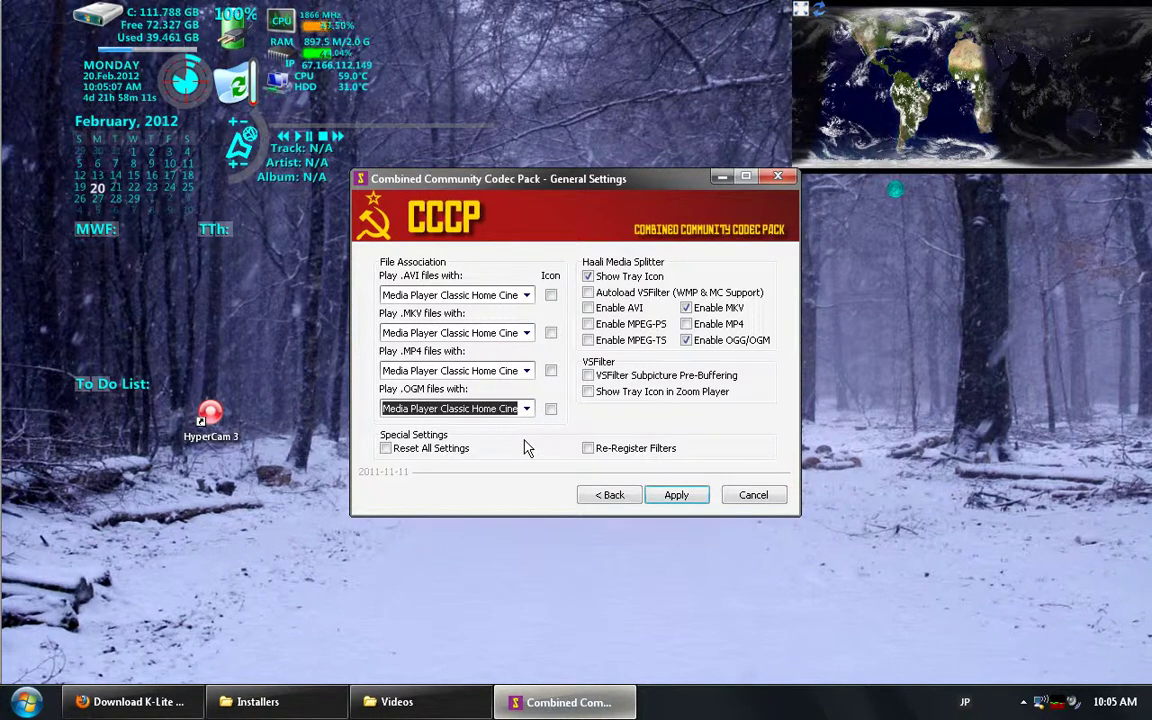
click(676, 495)
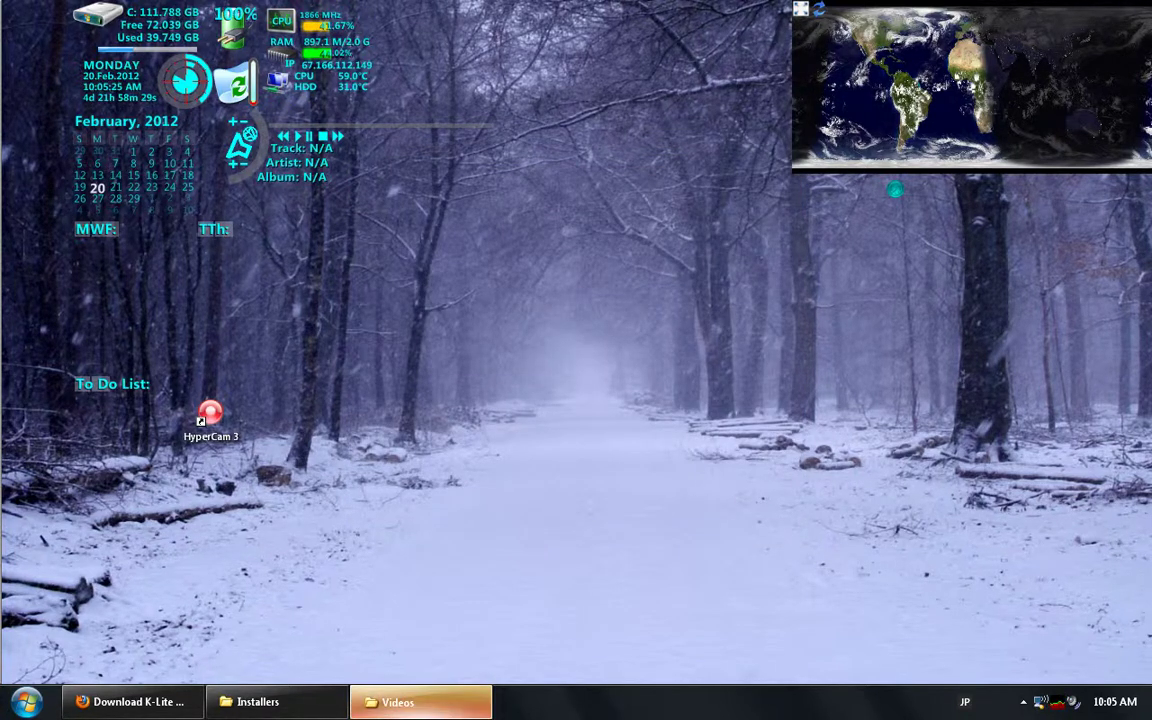
- Play MB Explosion Montage.avi from the Videos folder
click(420, 702)
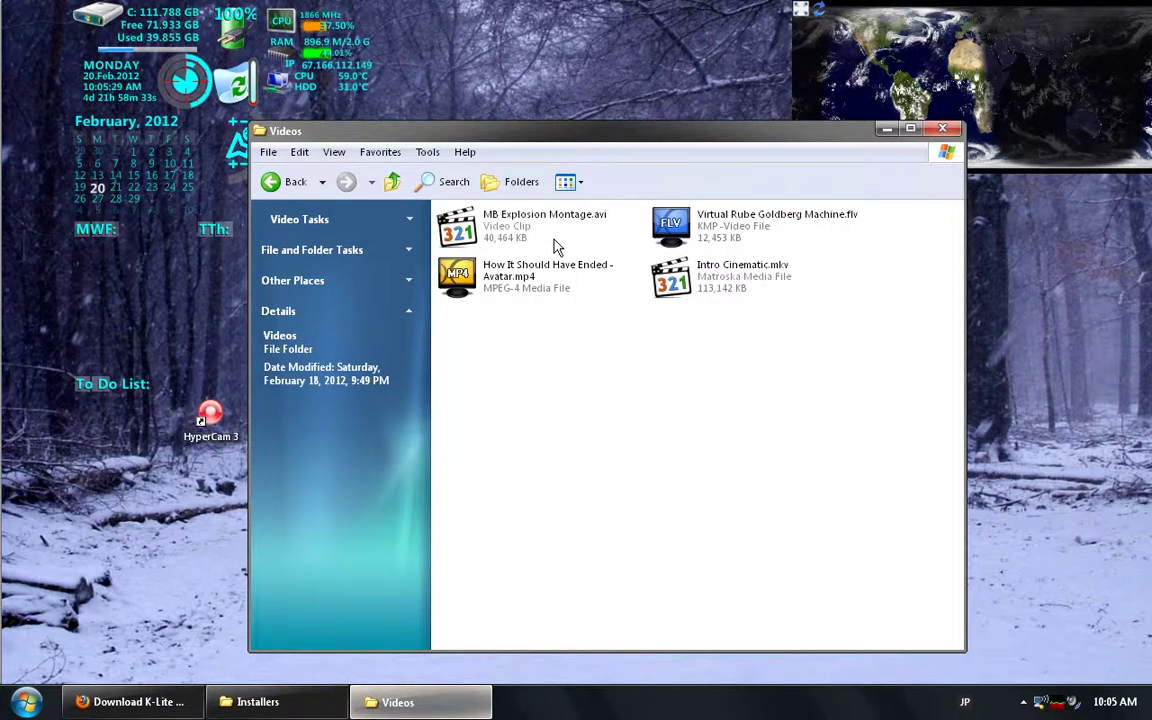
mouse_move(548, 237)
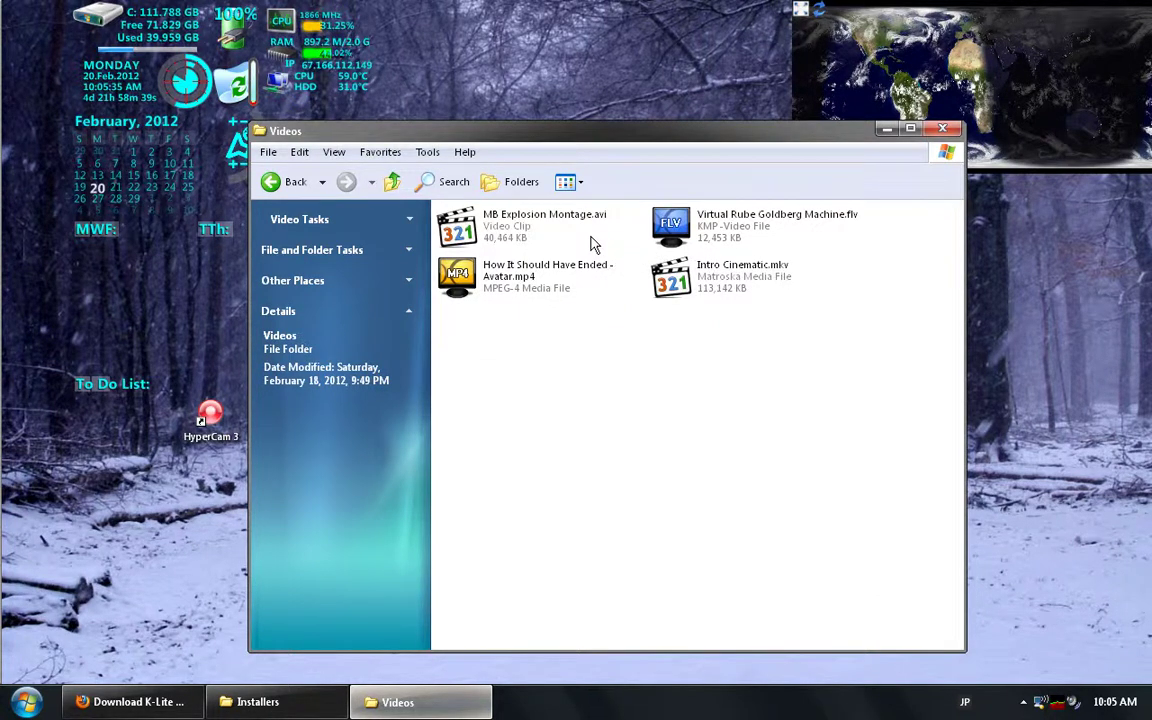
click(485, 225)
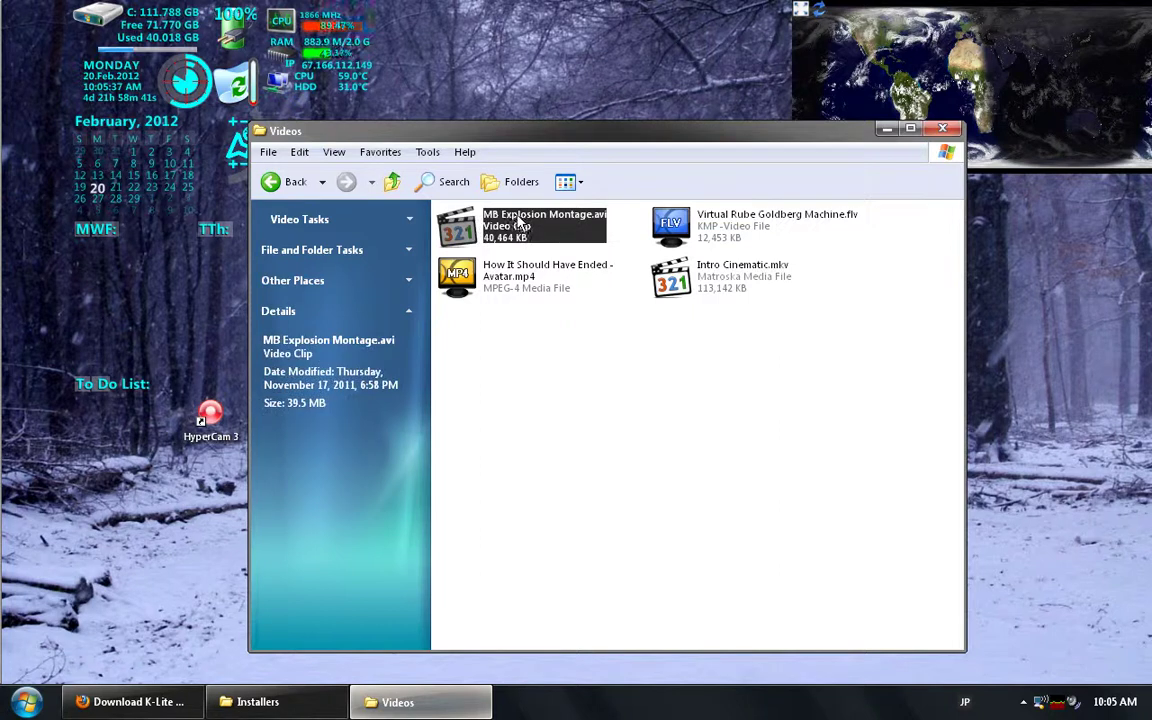
double_click(521, 222)
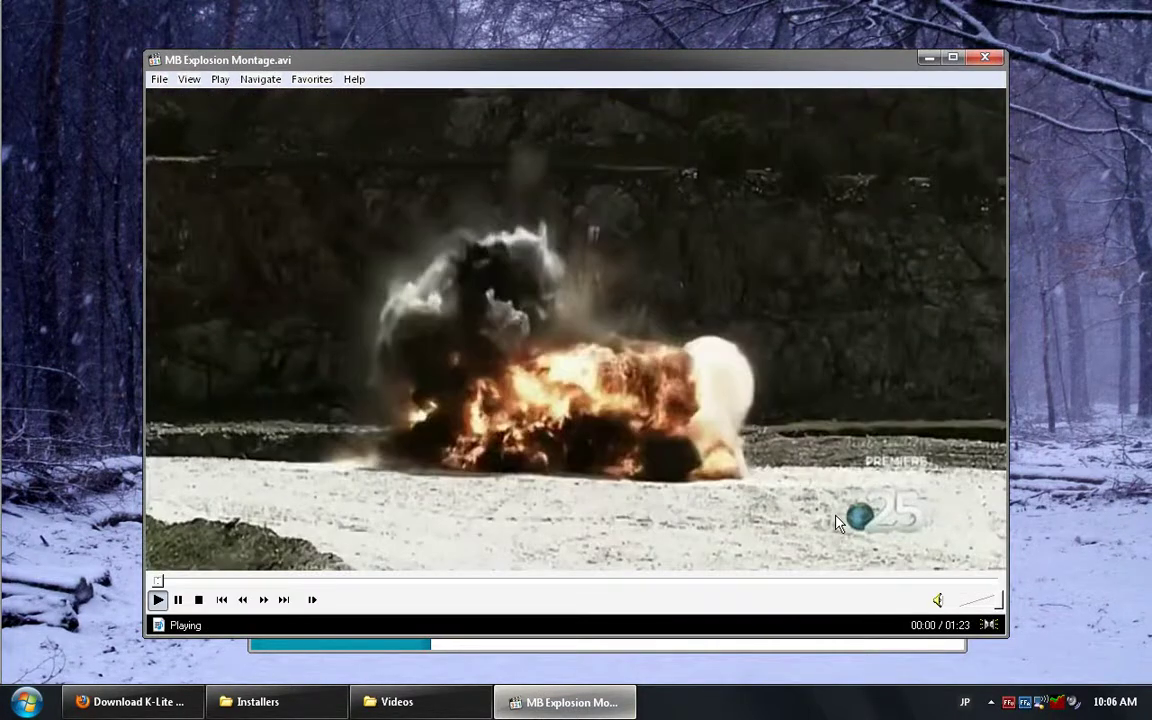
- Lower the media player's volume, close the player, and deselect the video file
click(976, 602)
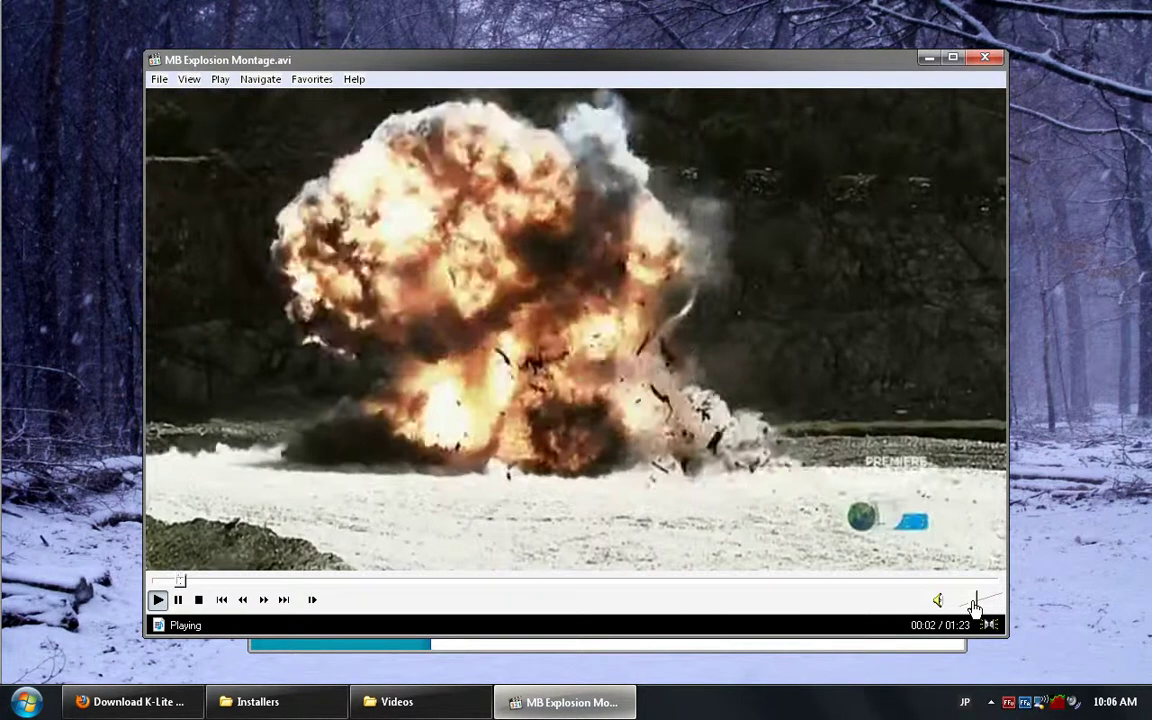
drag(976, 607, 965, 605)
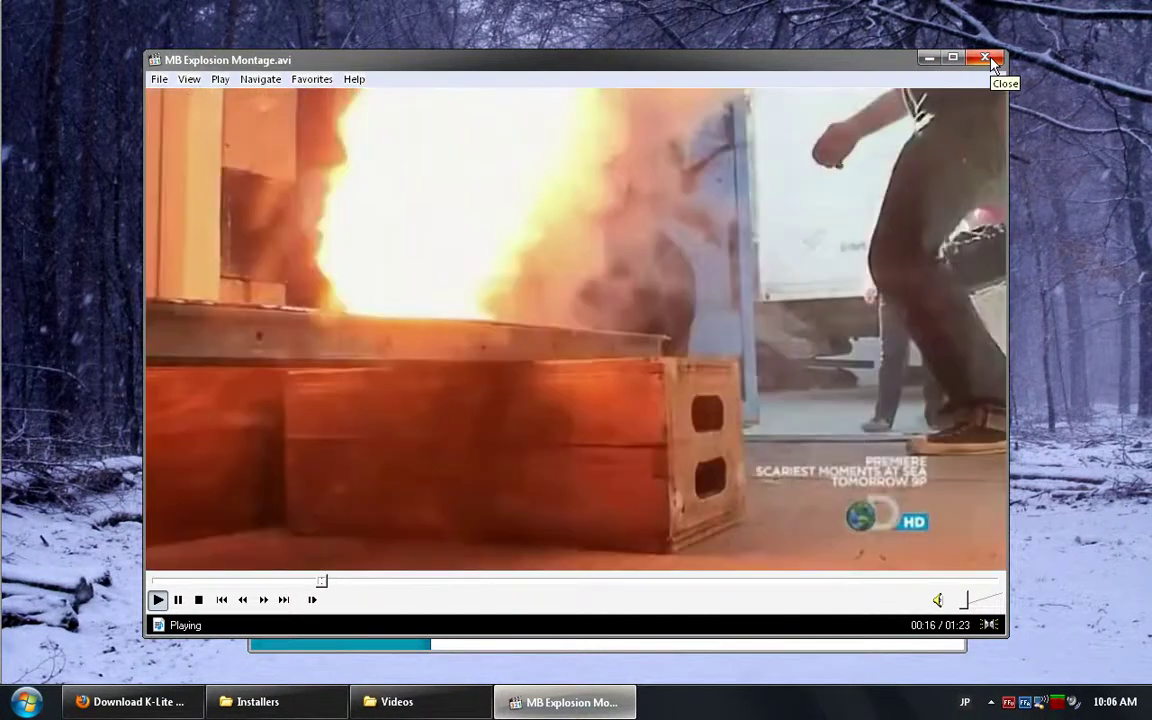
click(993, 62)
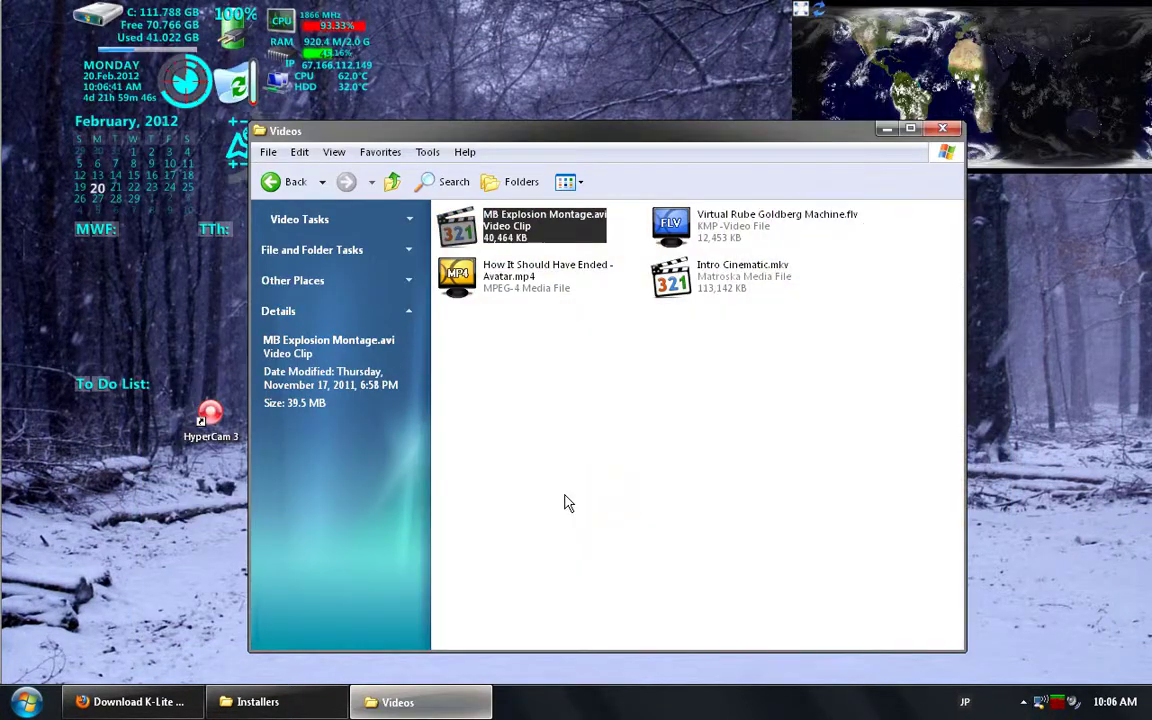
click(565, 502)
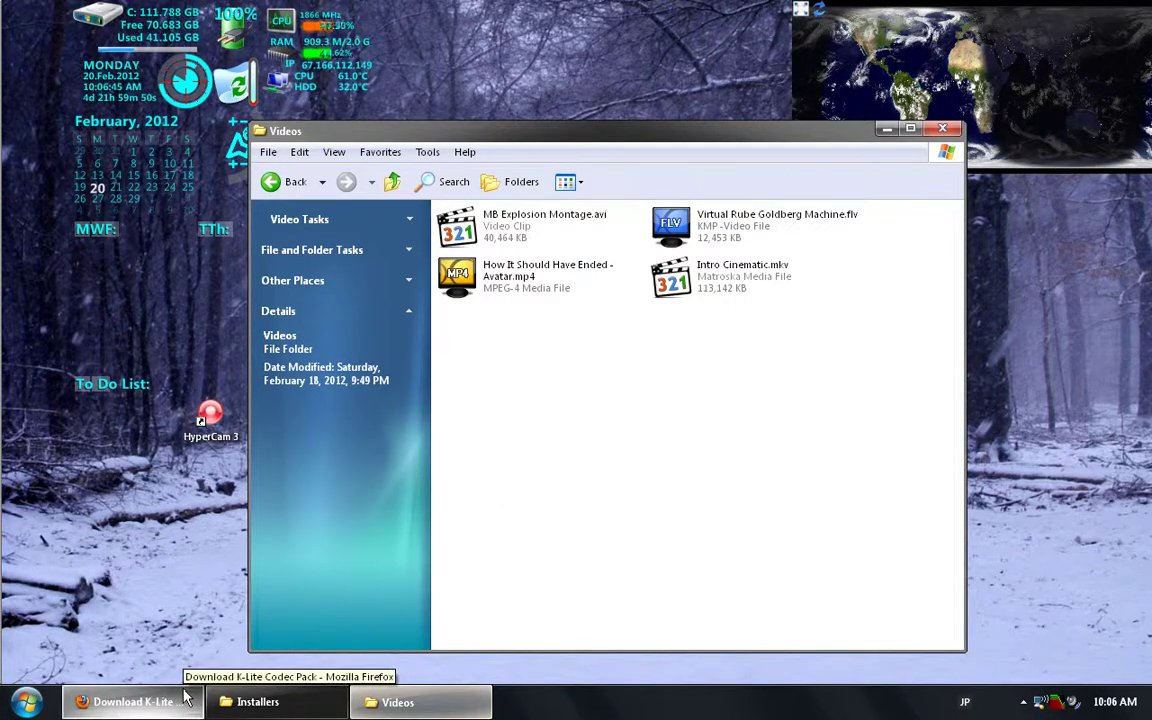
- Run 1K-Lite_Codec_Pack_840_Mega.exe from the Installers folder and turn off the prompt to always ask before opening this file
click(258, 701)
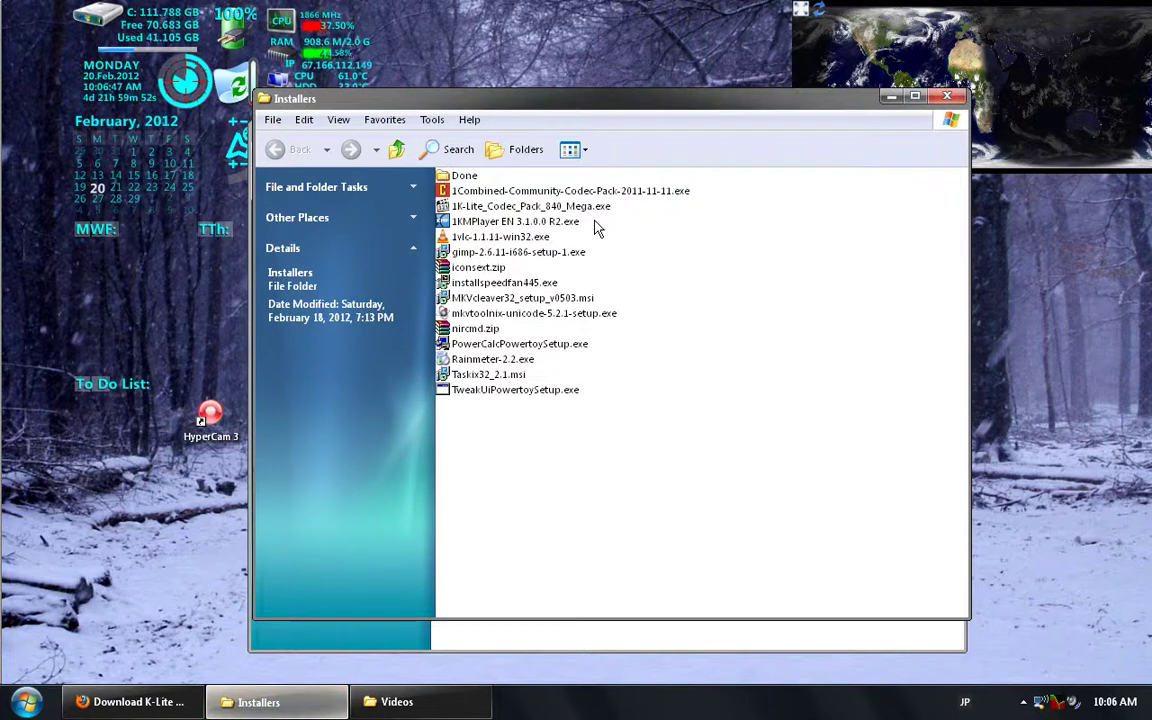
click(585, 209)
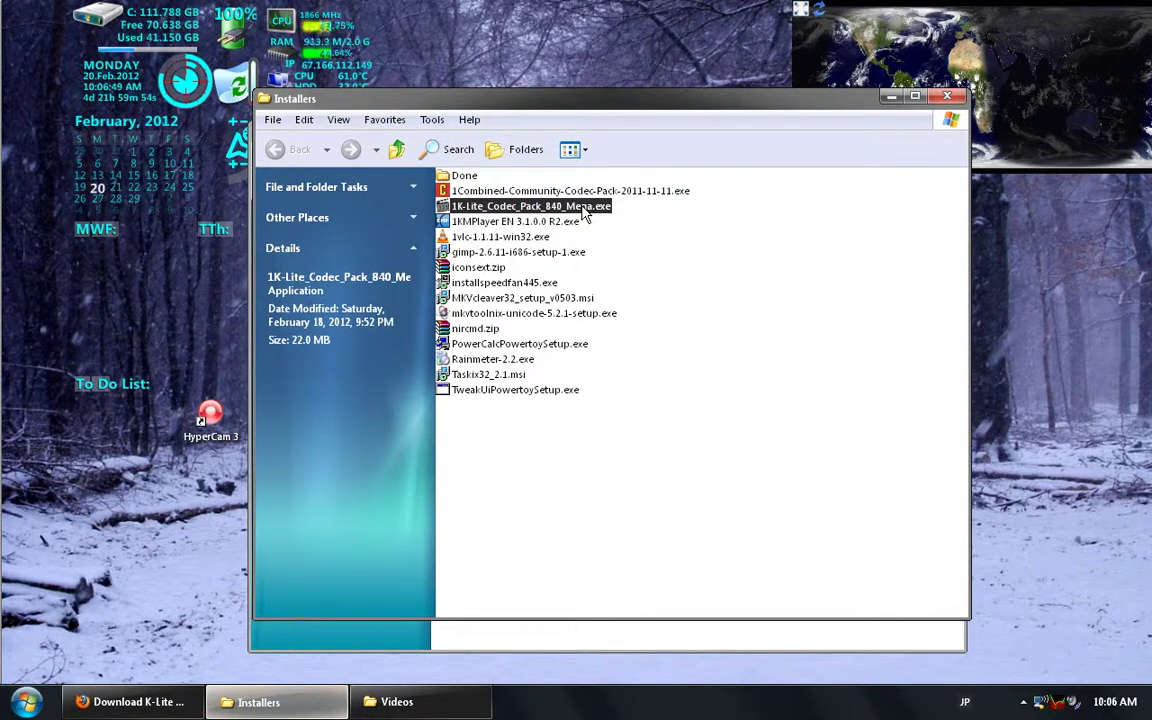
double_click(585, 207)
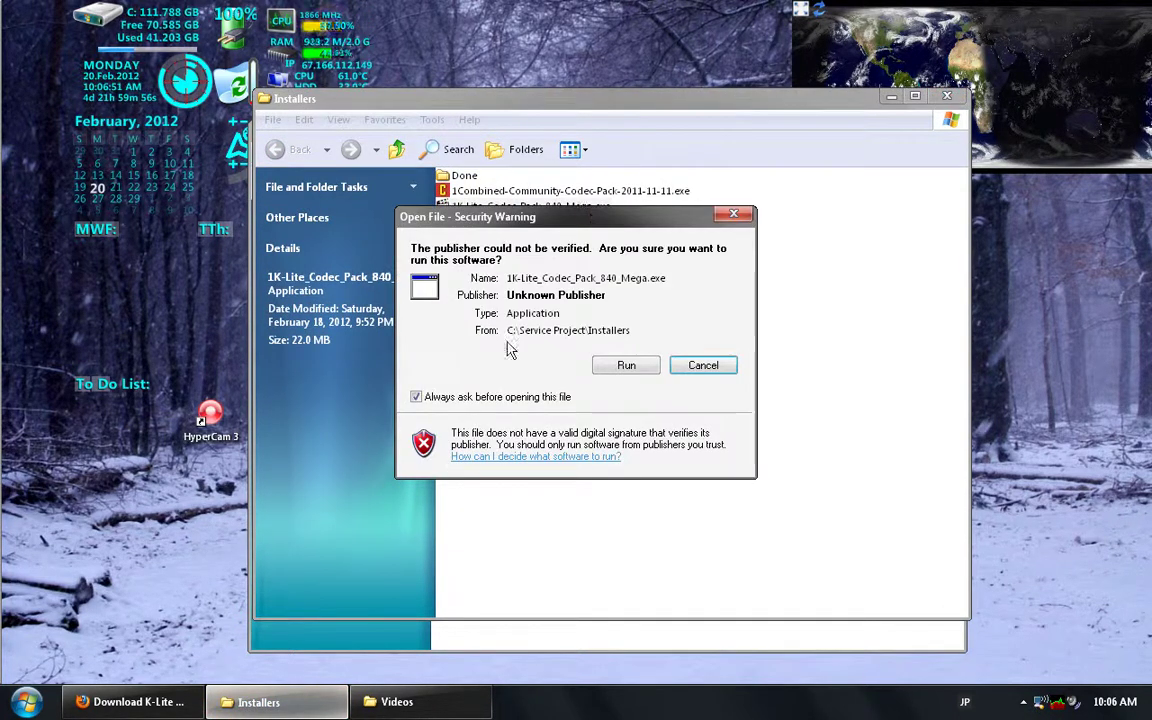
click(481, 398)
click(624, 365)
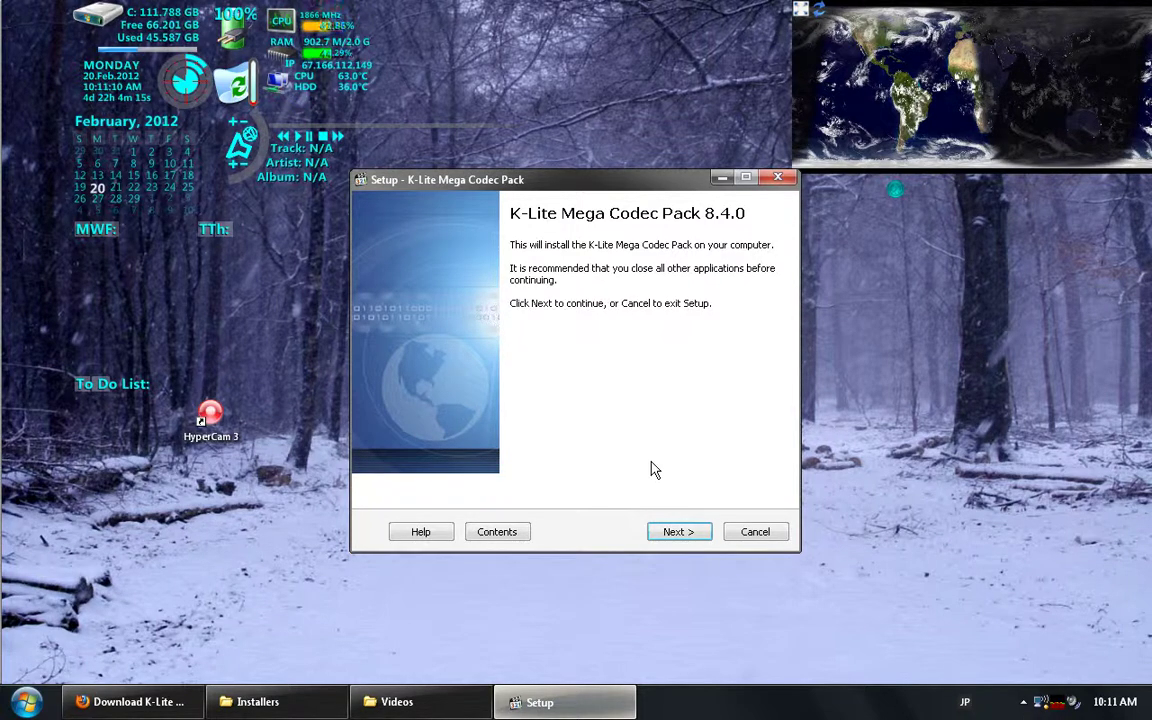
- Set the K-Lite installation mode to Expert and accept the default destination folder
click(667, 533)
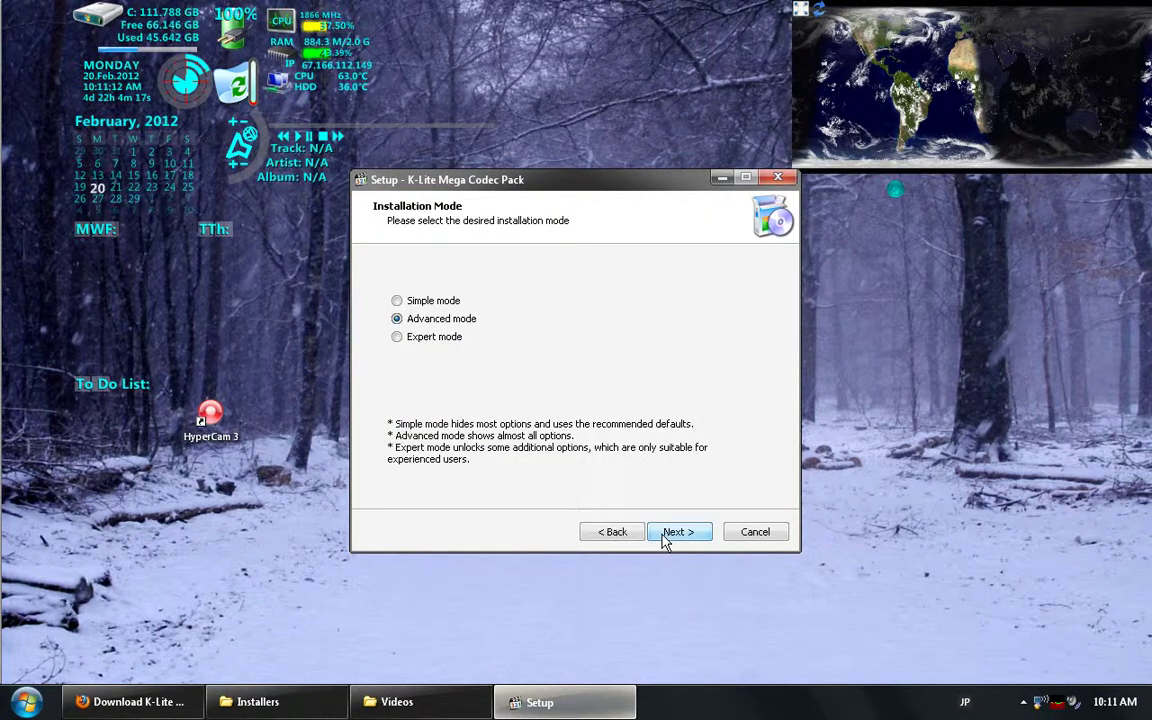
click(428, 346)
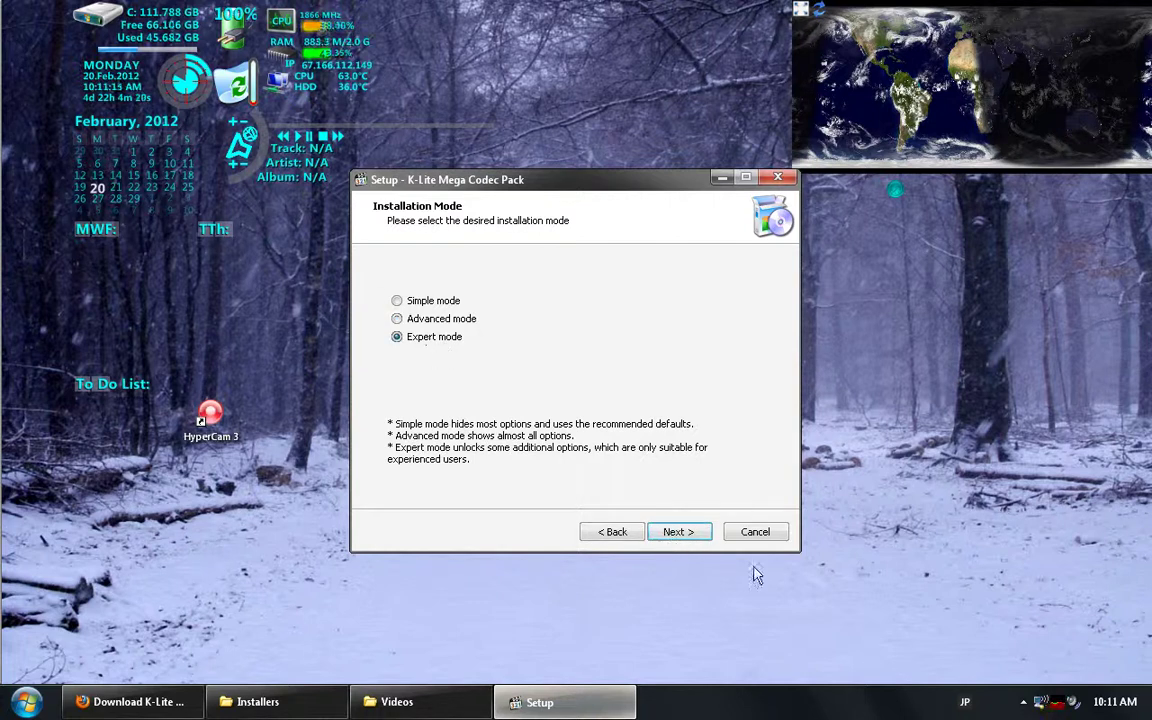
click(673, 533)
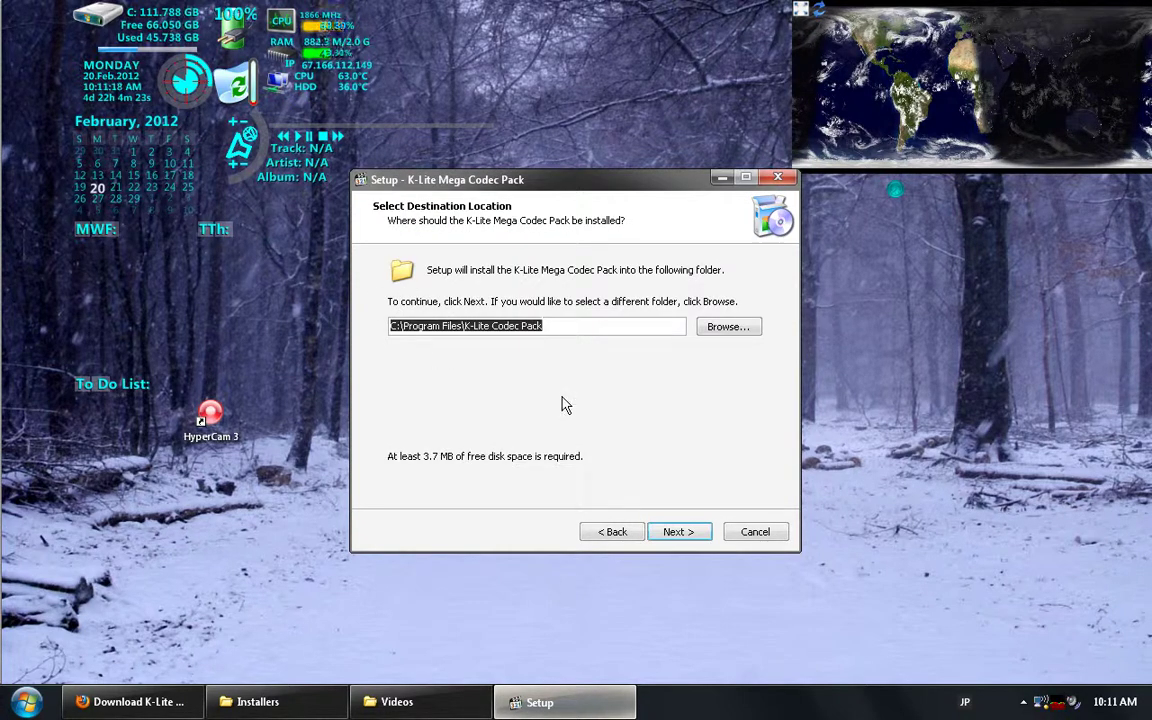
click(673, 535)
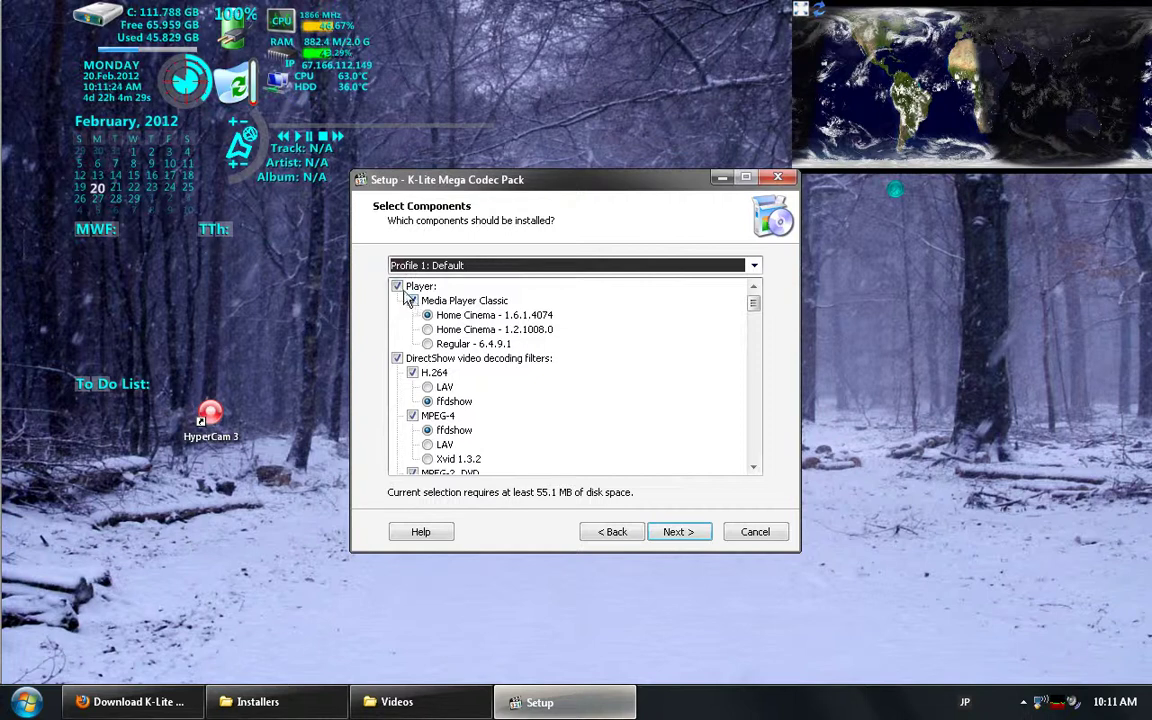
- Exclude the Player component with Media Player Classic and review the DirectShow video decoding filters
click(396, 287)
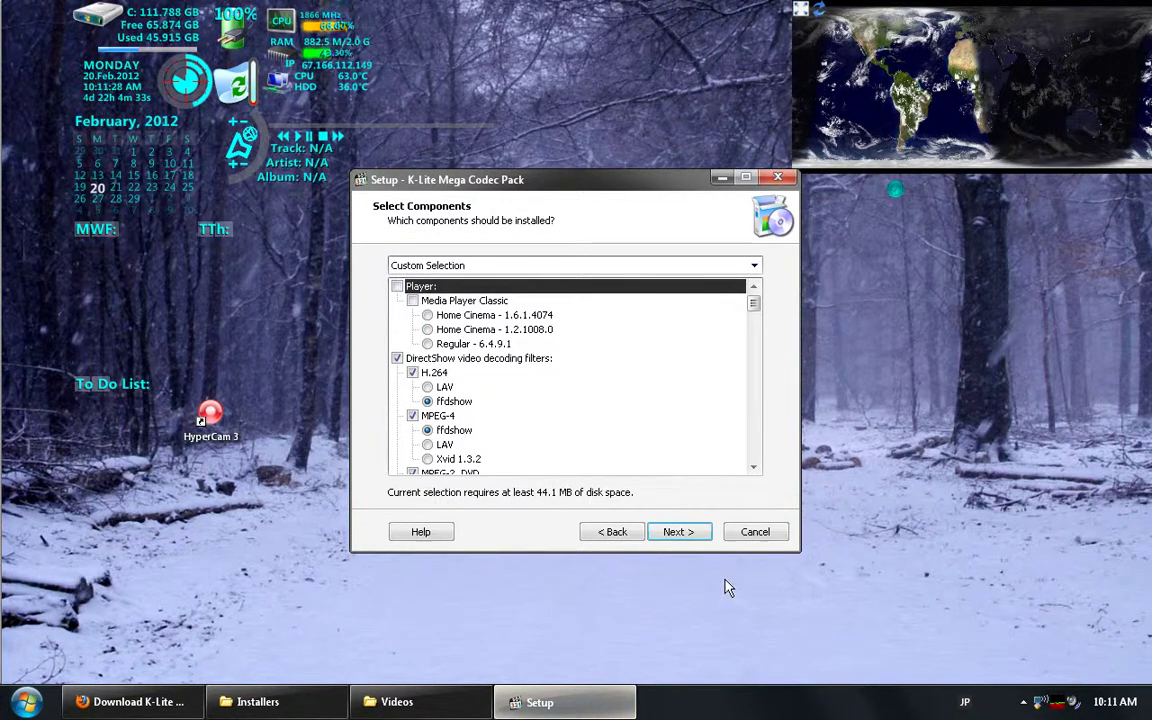
click(753, 467)
click(753, 467)
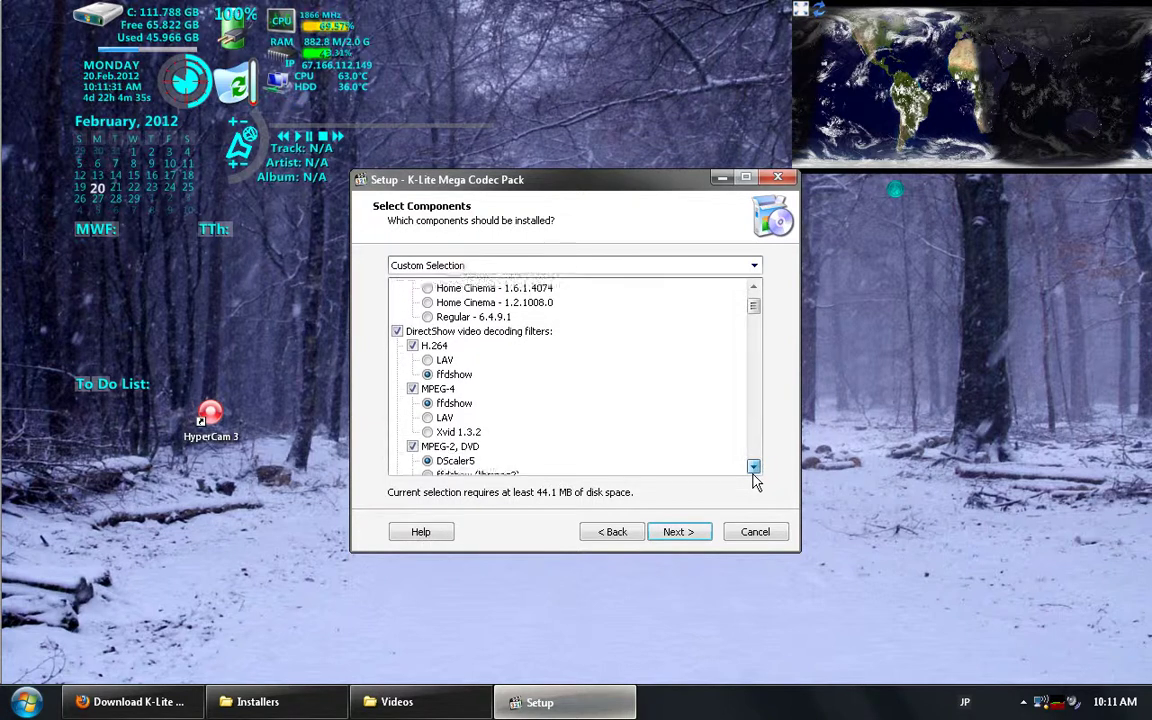
click(753, 467)
click(753, 467)
click(753, 467)
click(753, 467)
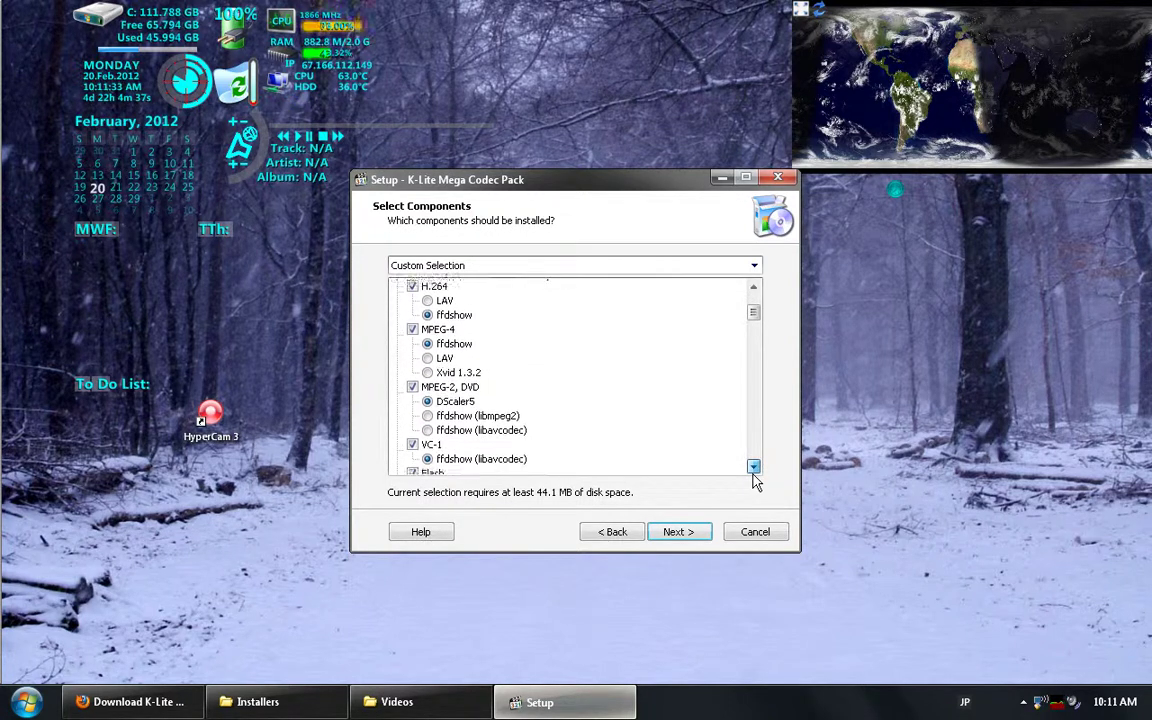
click(753, 467)
click(753, 467)
click(753, 467)
click(753, 467)
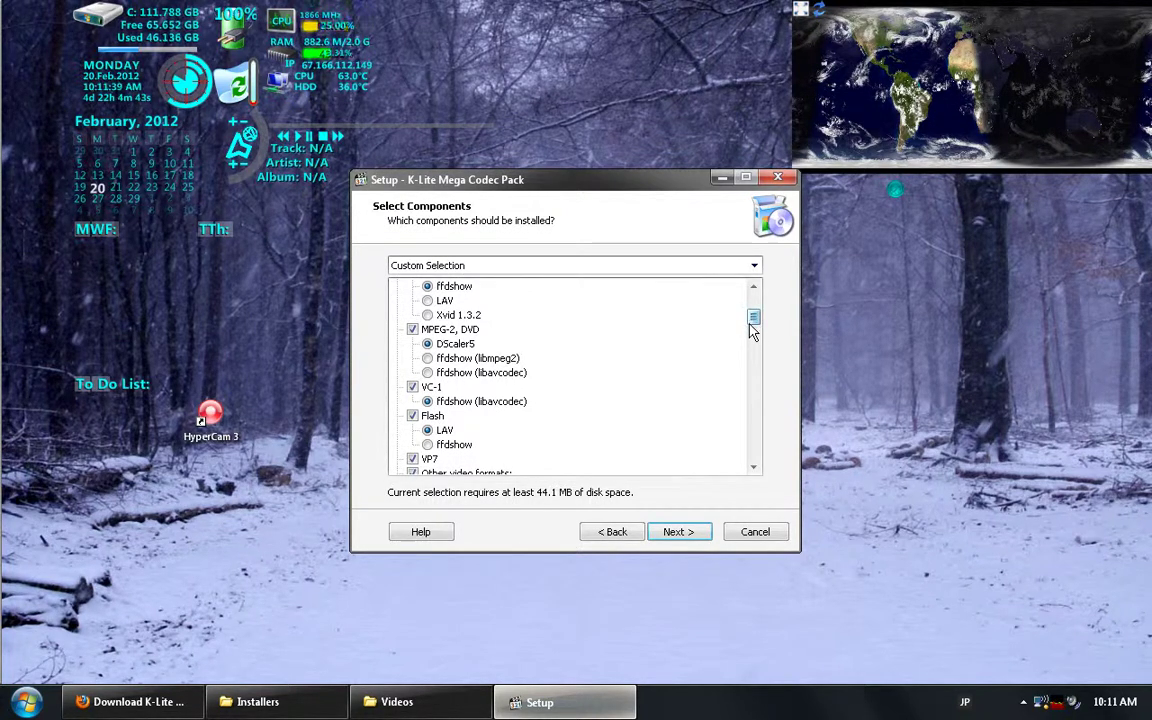
- Add the x264 and VP7 VFW video codecs to the installation and accept the component selection
drag(754, 326, 754, 449)
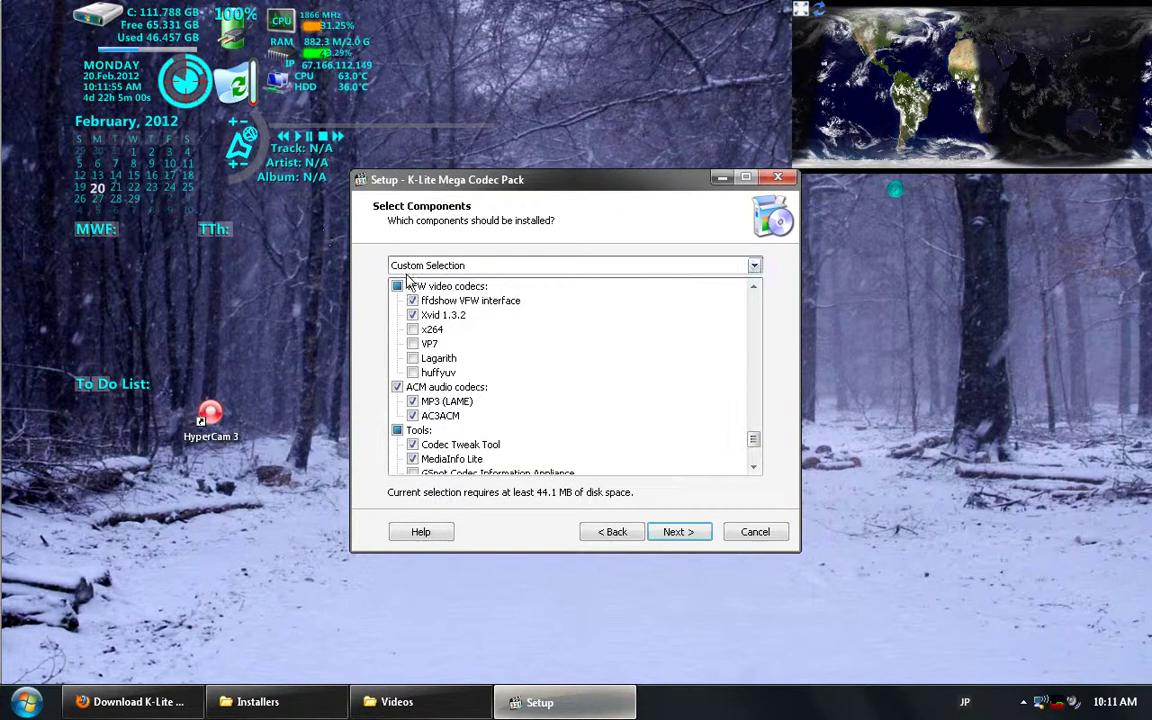
click(413, 330)
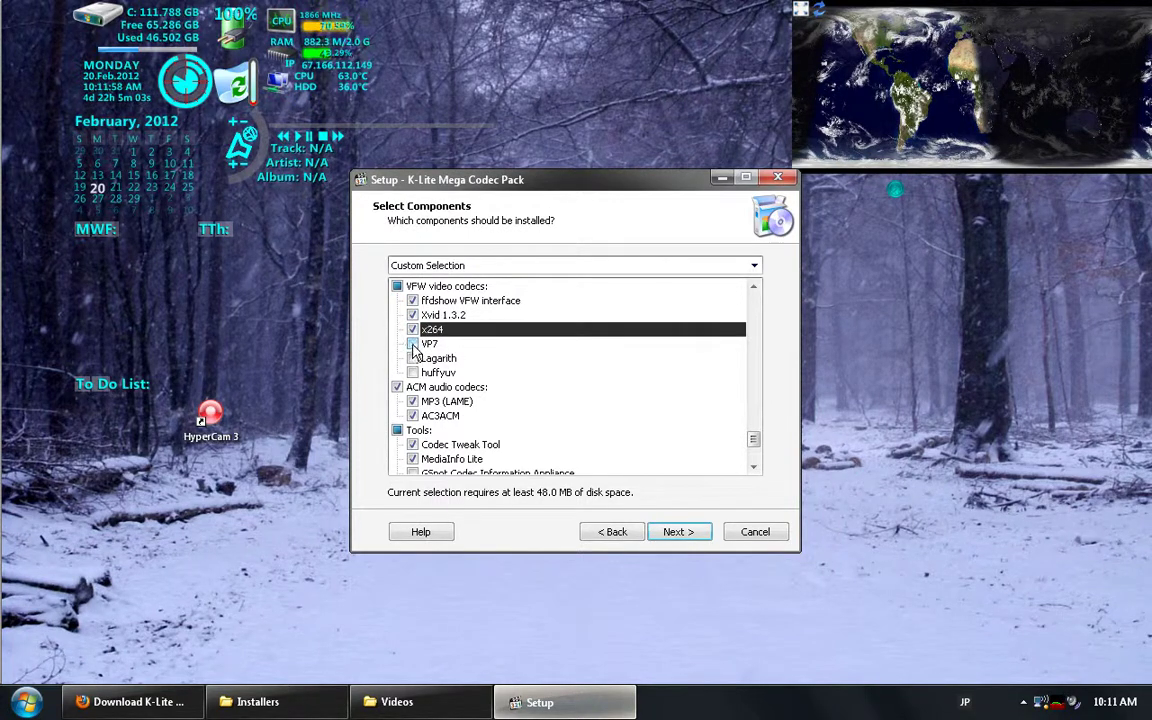
click(413, 344)
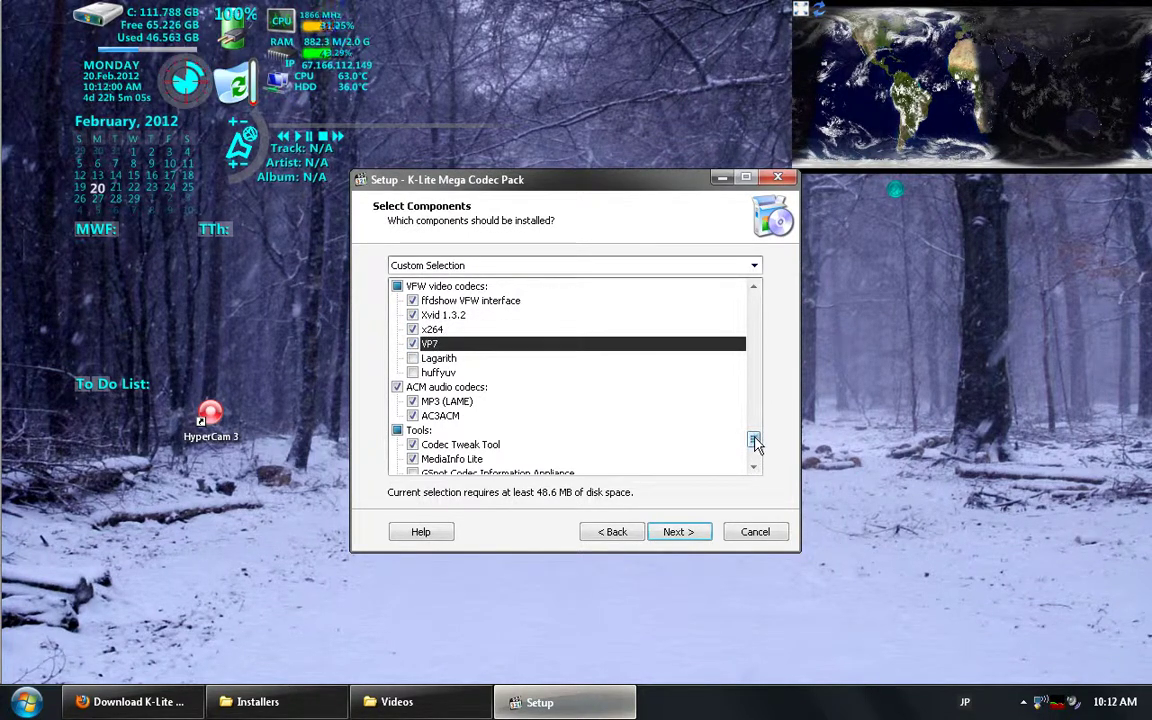
drag(755, 443, 756, 455)
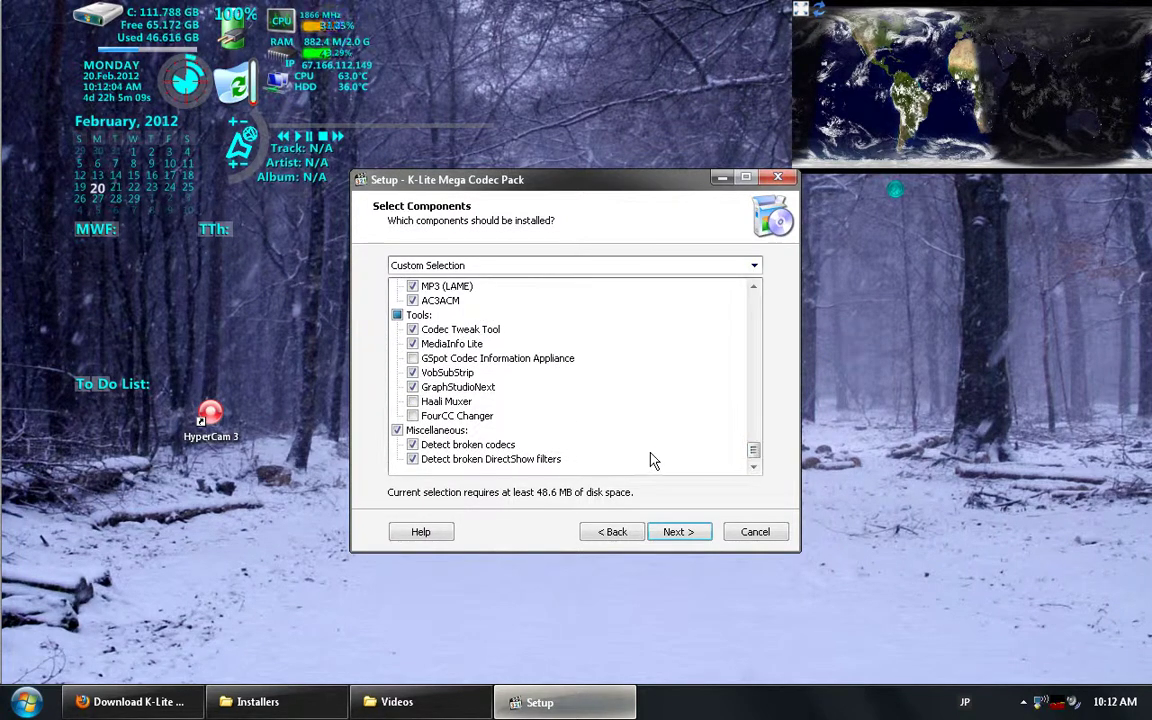
click(666, 535)
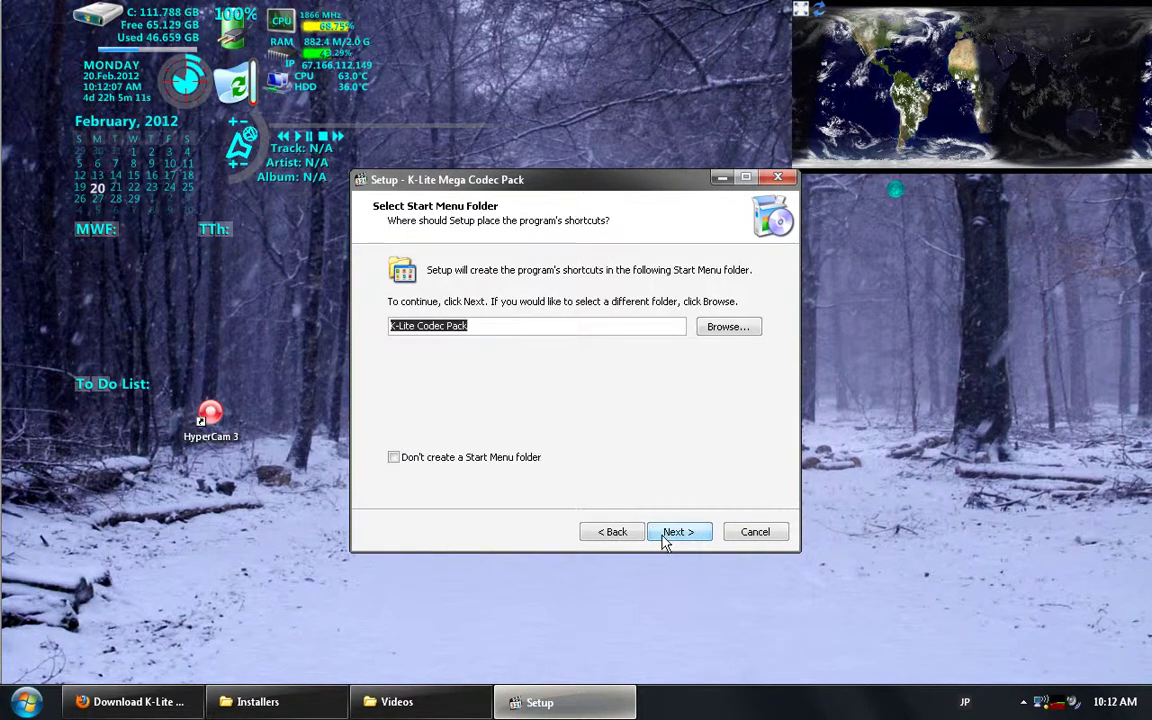
- Accept the default Start Menu folder and leave the internal DXVA decoders for H.264 and VC-1 disabled
click(665, 538)
click(668, 537)
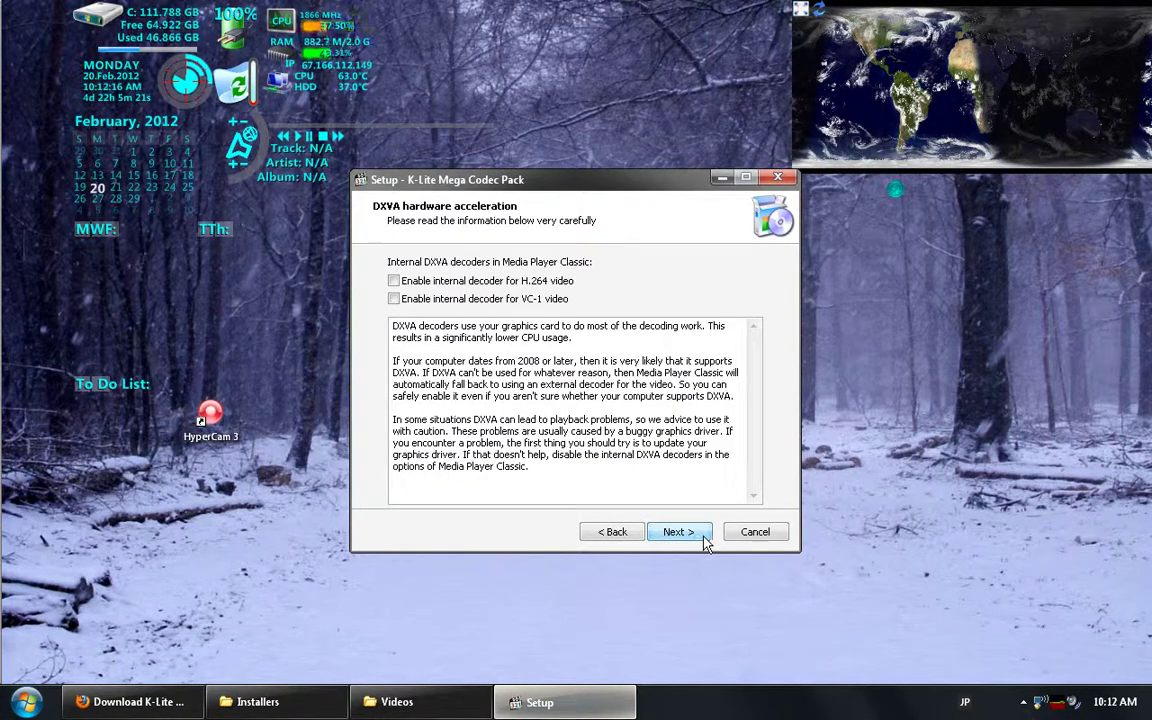
click(679, 532)
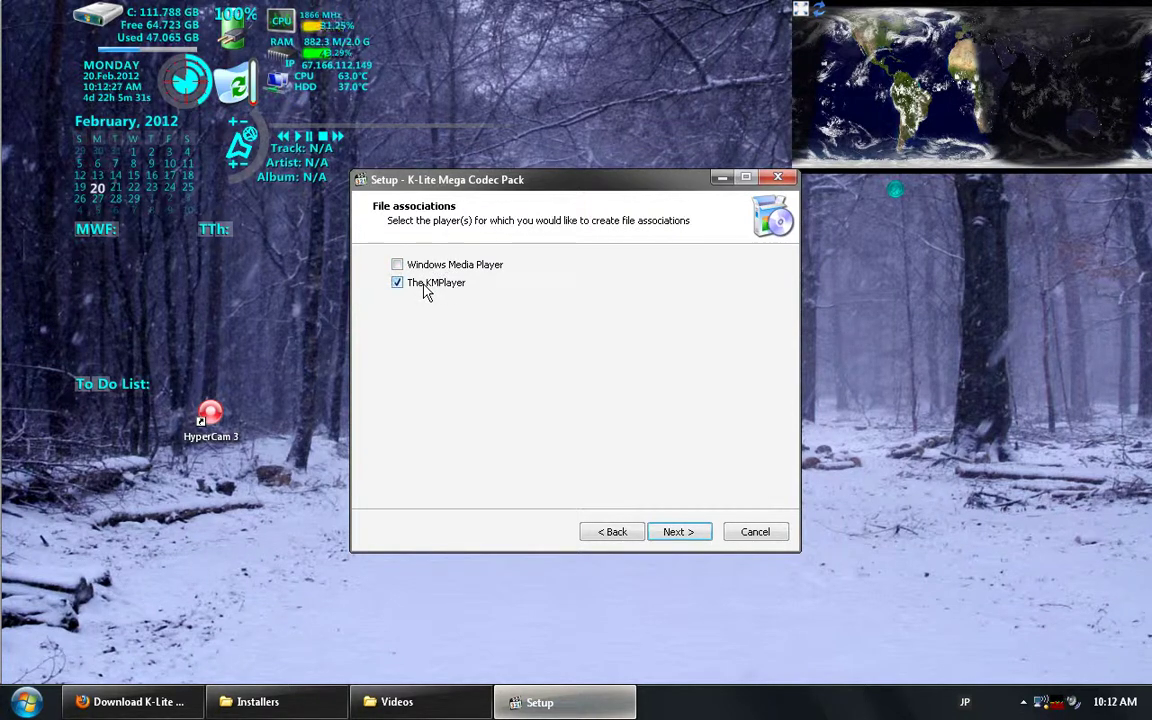
- Create file associations only for The KMPlayer and assign all video file extensions to it
click(679, 540)
click(432, 498)
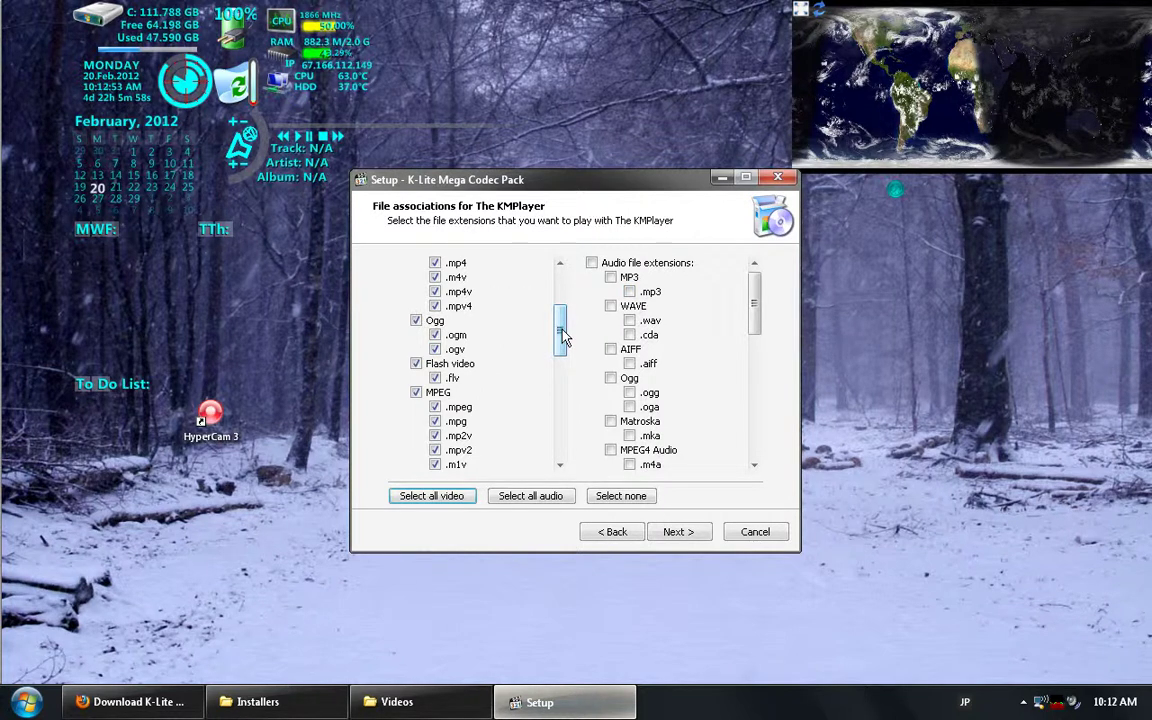
drag(560, 330, 560, 432)
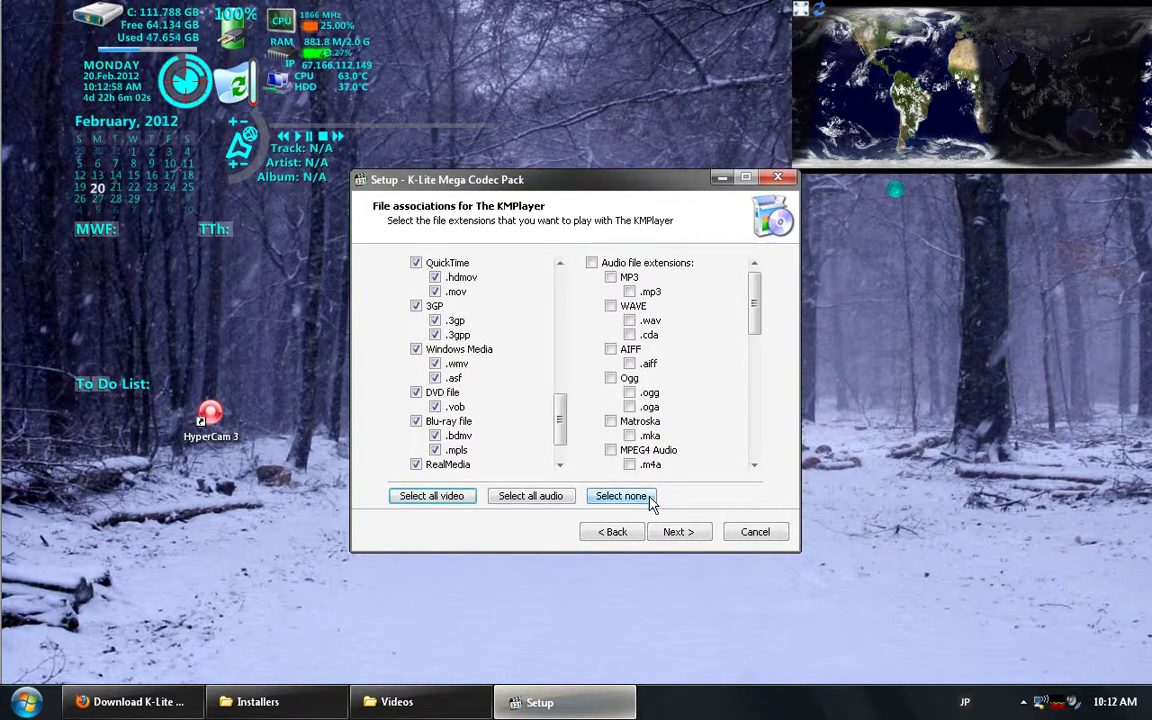
click(690, 532)
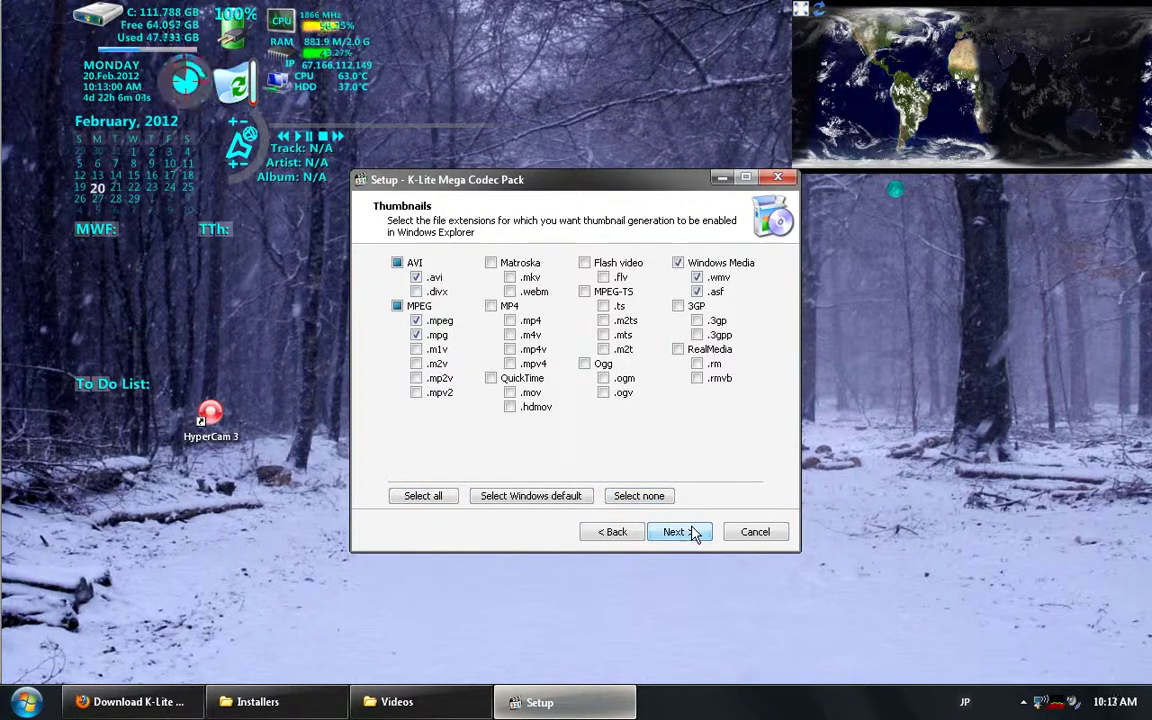
- Disable Explorer thumbnail generation for the Windows Media, MPEG and AVI extensions, checking the Videos folder's icons in between
click(678, 263)
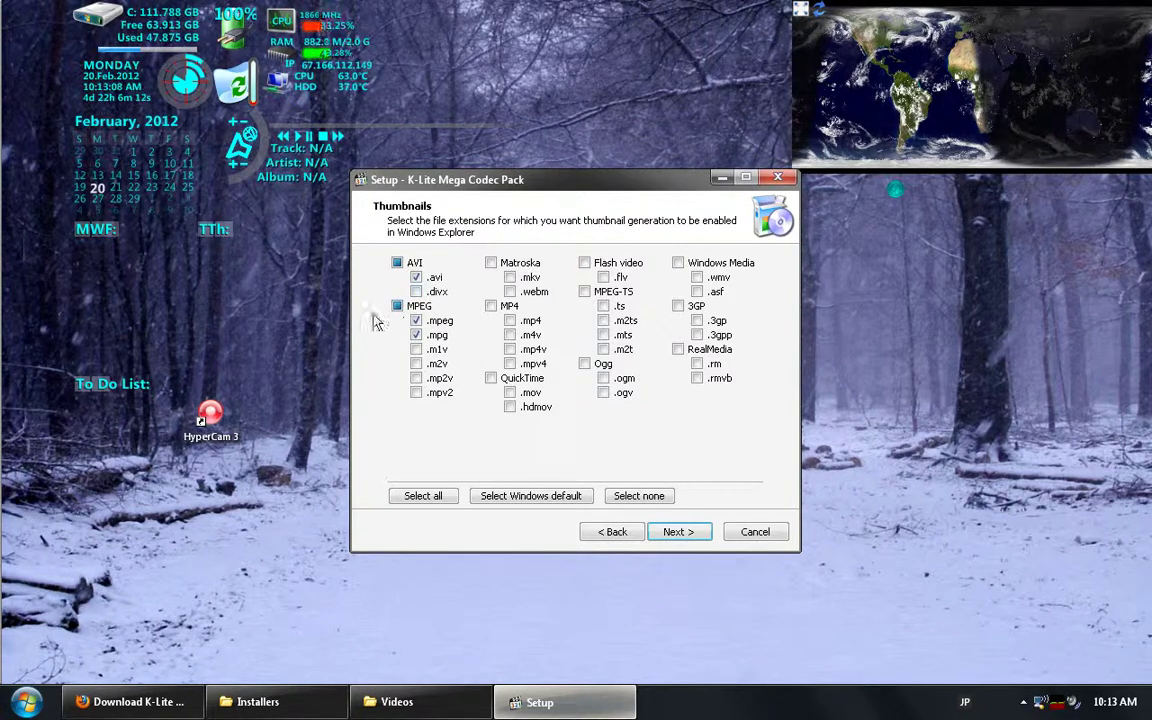
click(397, 702)
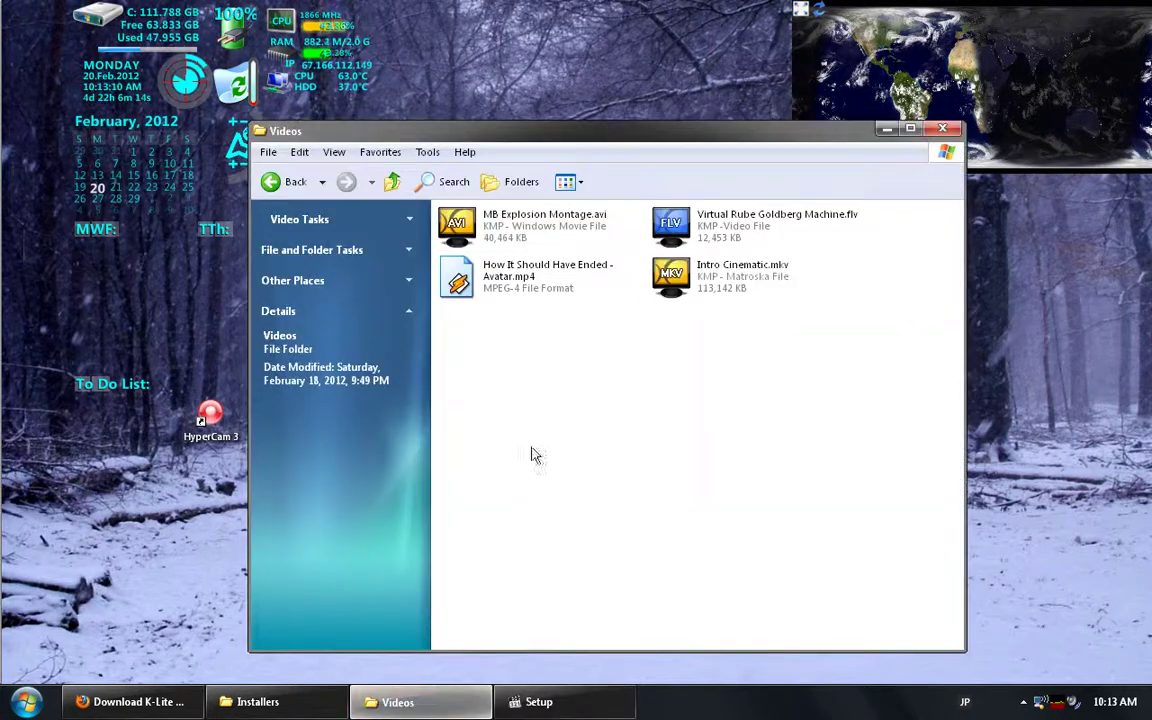
click(505, 232)
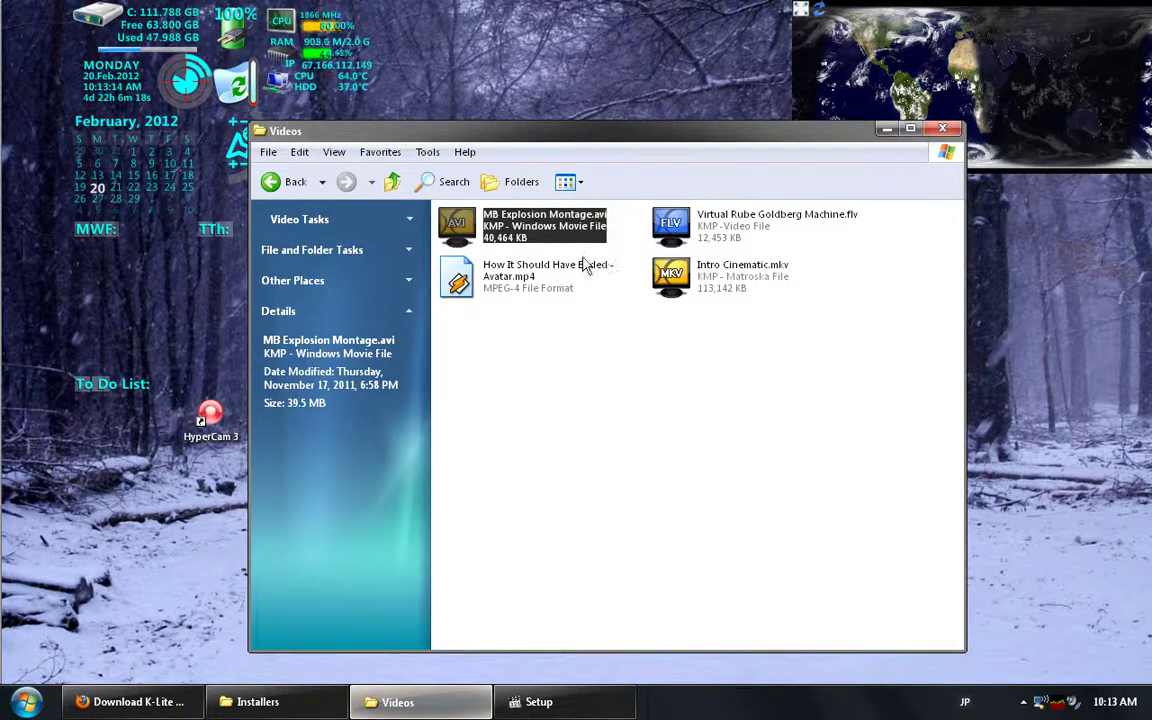
click(440, 701)
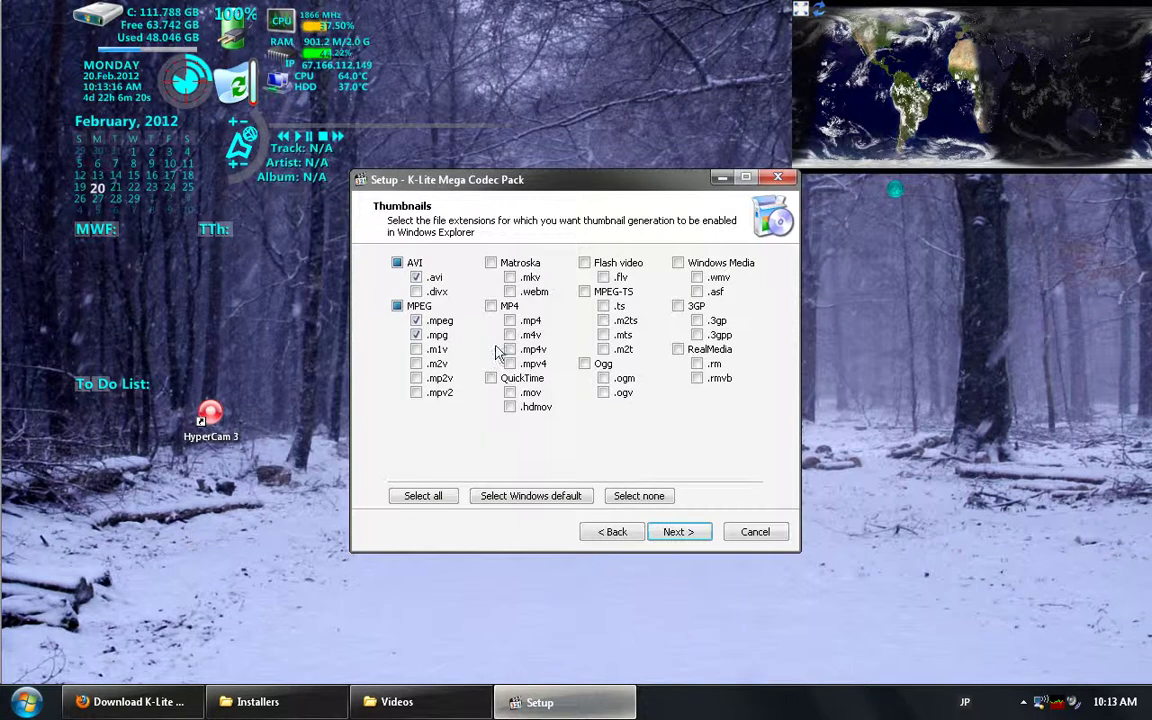
click(397, 306)
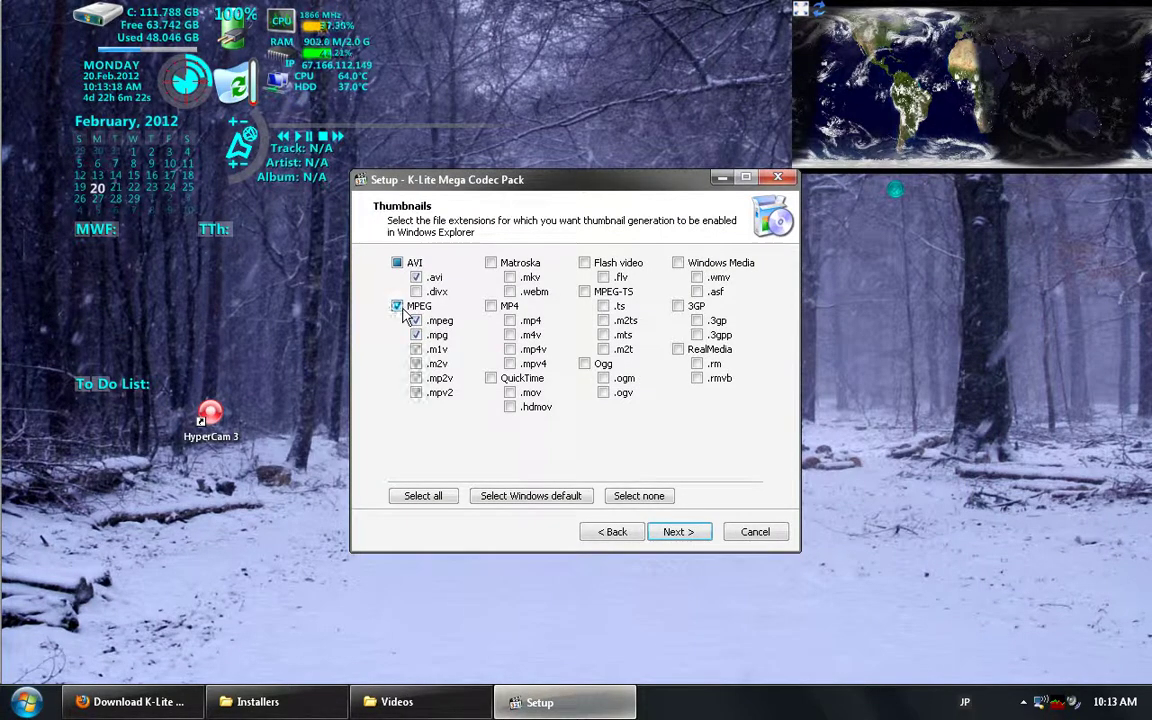
click(397, 306)
click(397, 263)
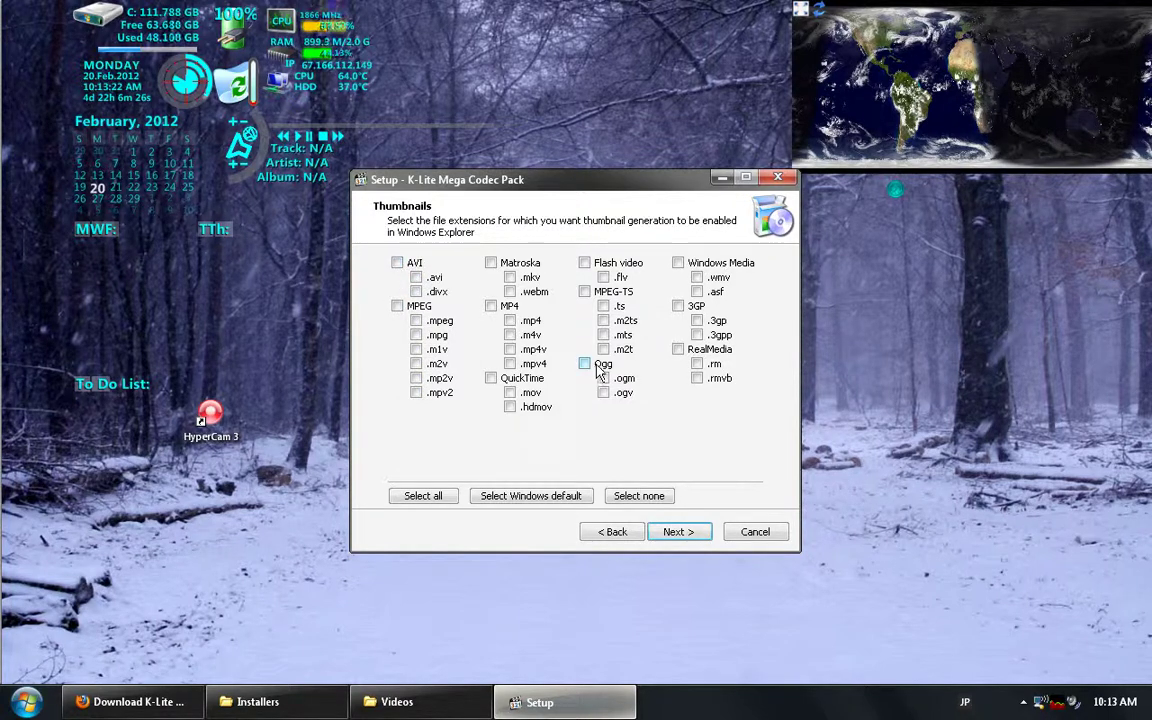
click(676, 532)
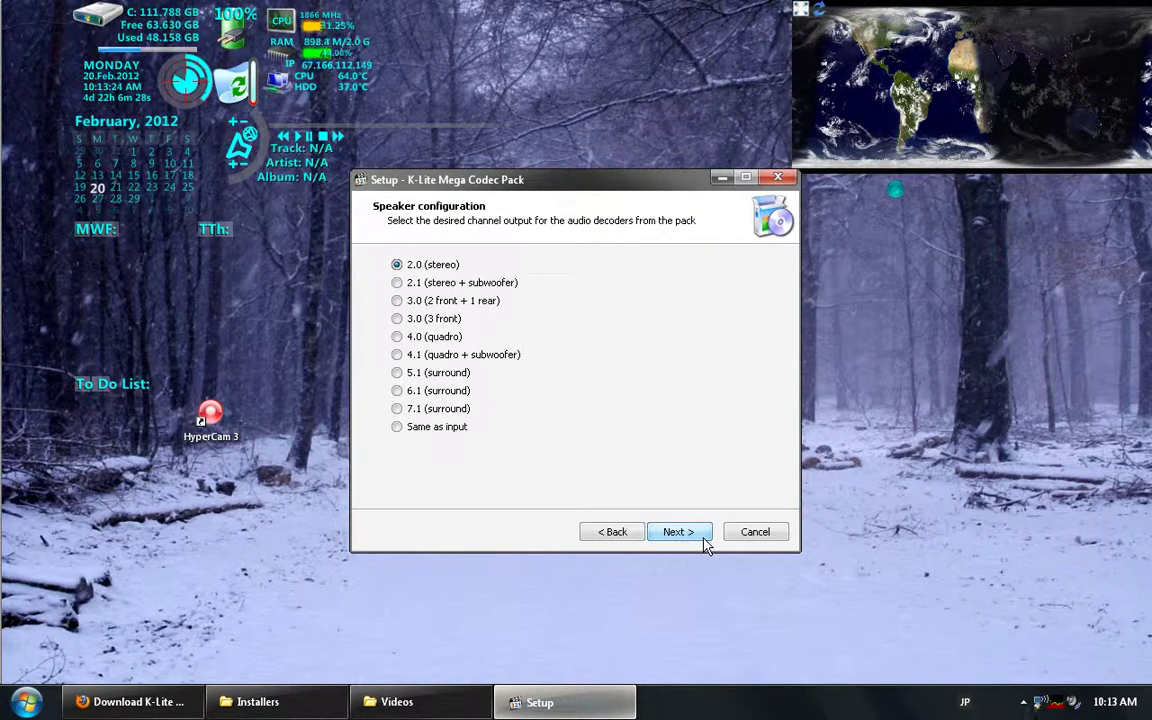
- Install the codec pack with 2.0 (stereo) speaker output and finish the setup without restarting the computer
click(703, 540)
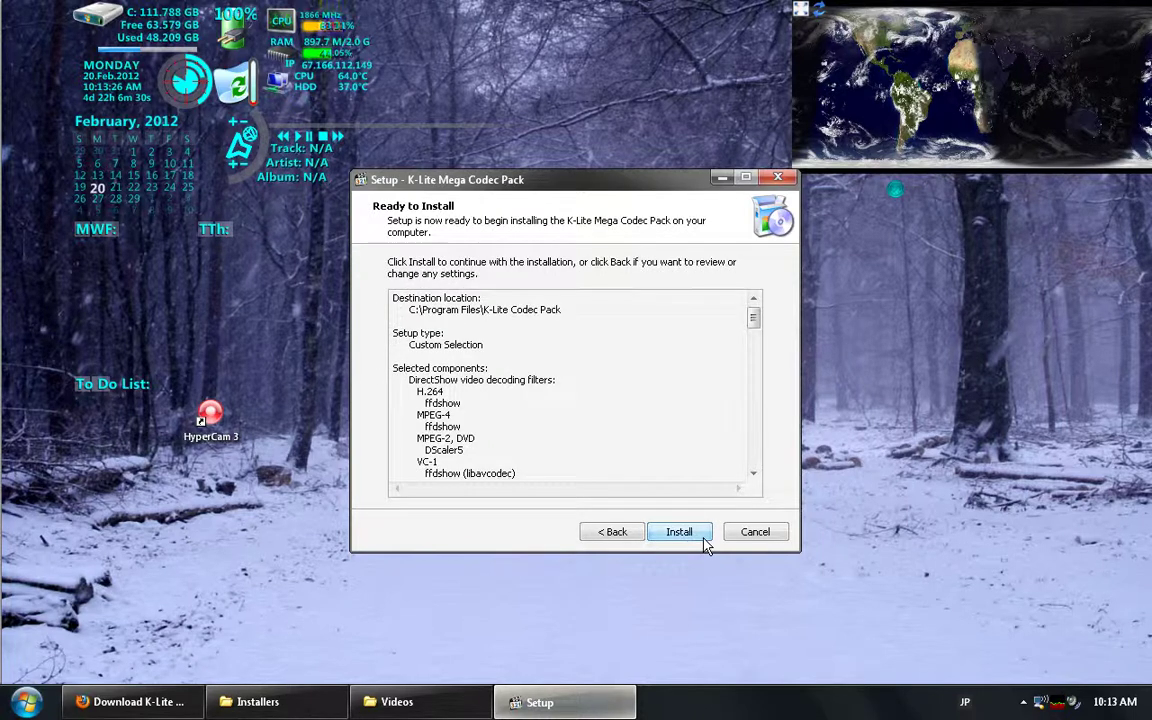
click(703, 540)
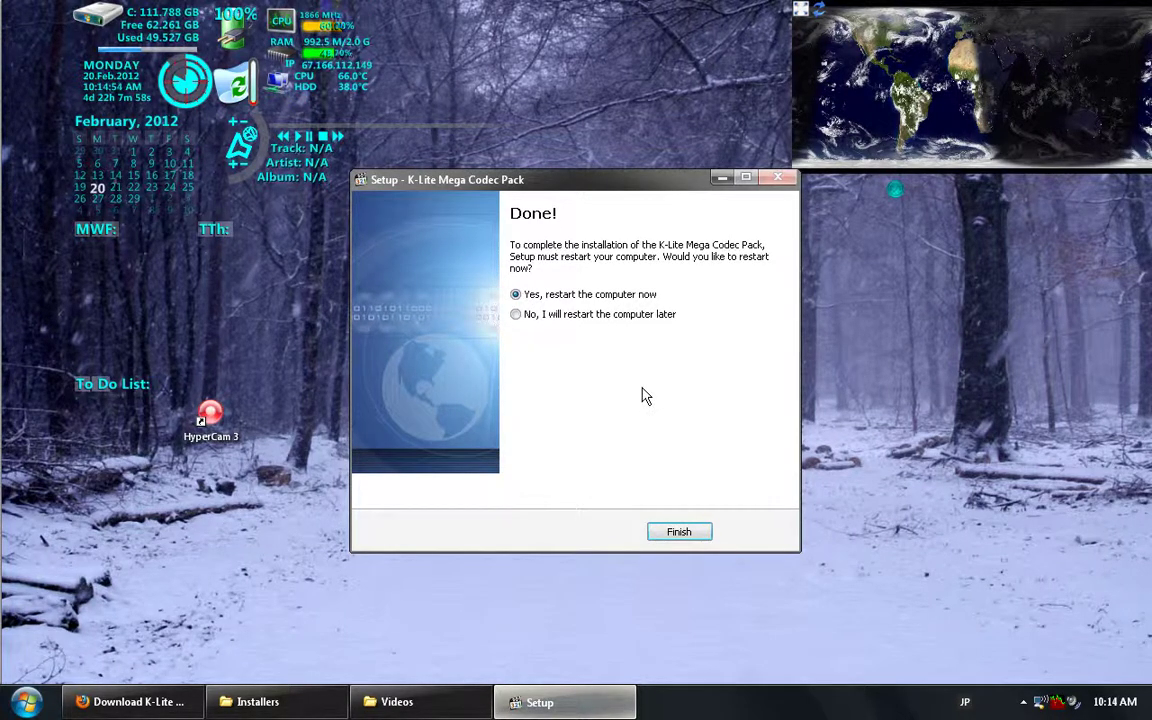
click(550, 317)
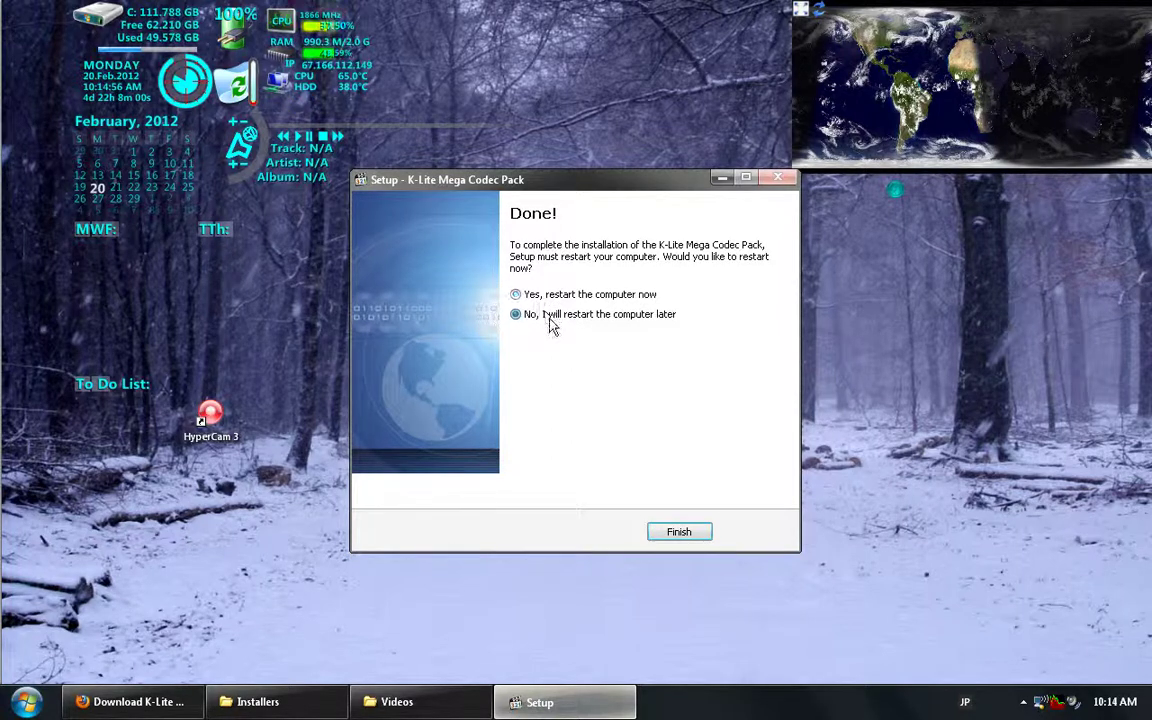
click(681, 533)
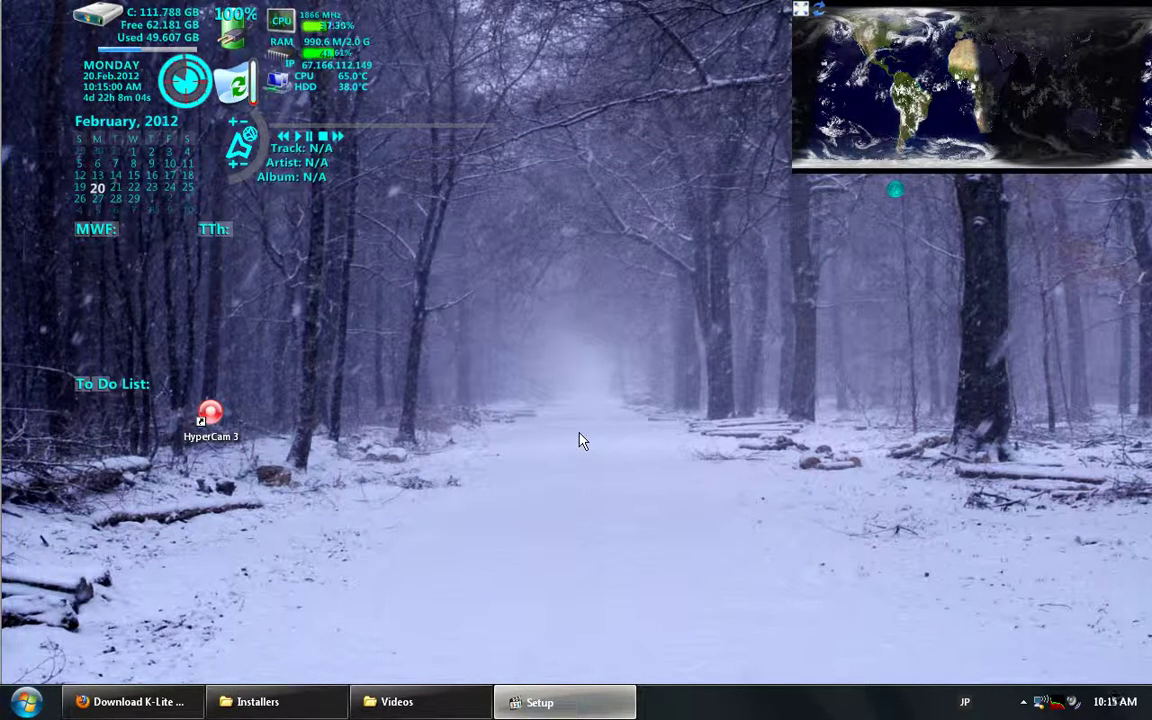